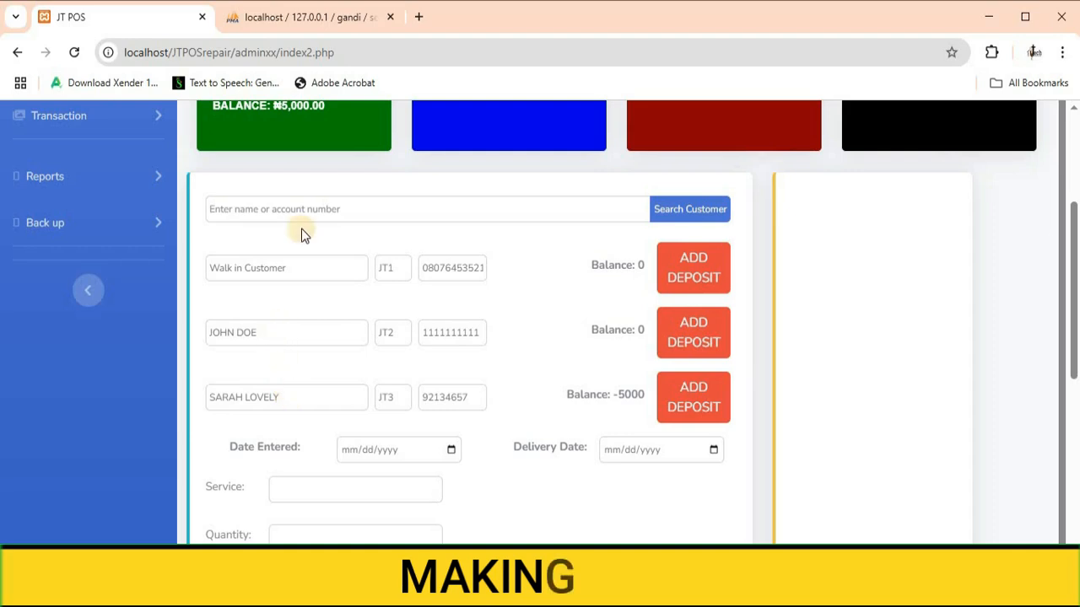
# Step: Search for the registered customer by account number and select them for the sale
pyautogui.scroll(1, 301, 233)
pyautogui.click(300, 283)
pyautogui.click(260, 420)
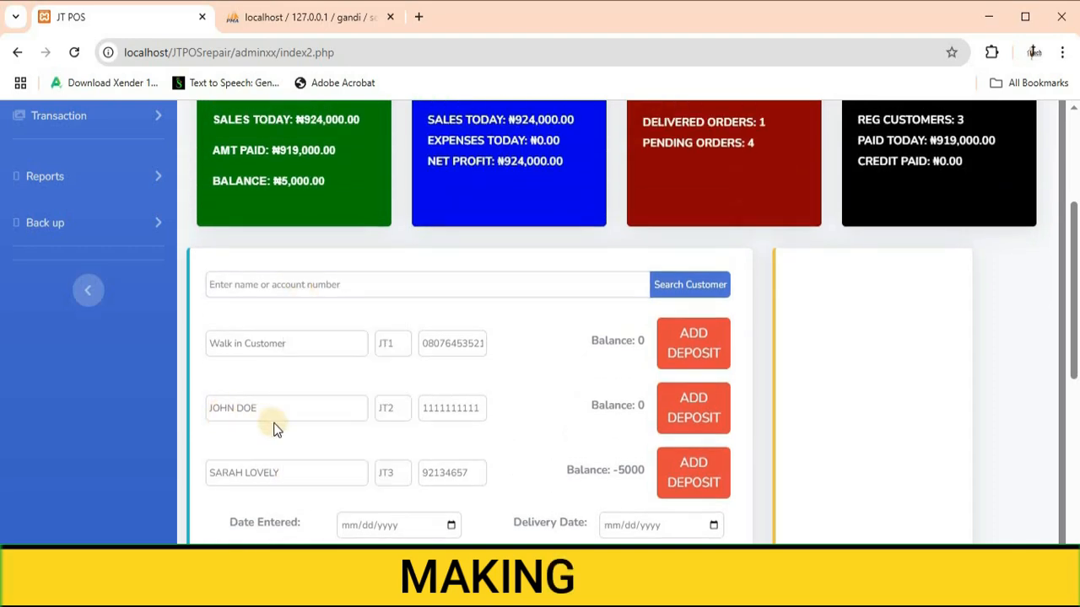
pyautogui.click(342, 283)
pyautogui.write('jt2')
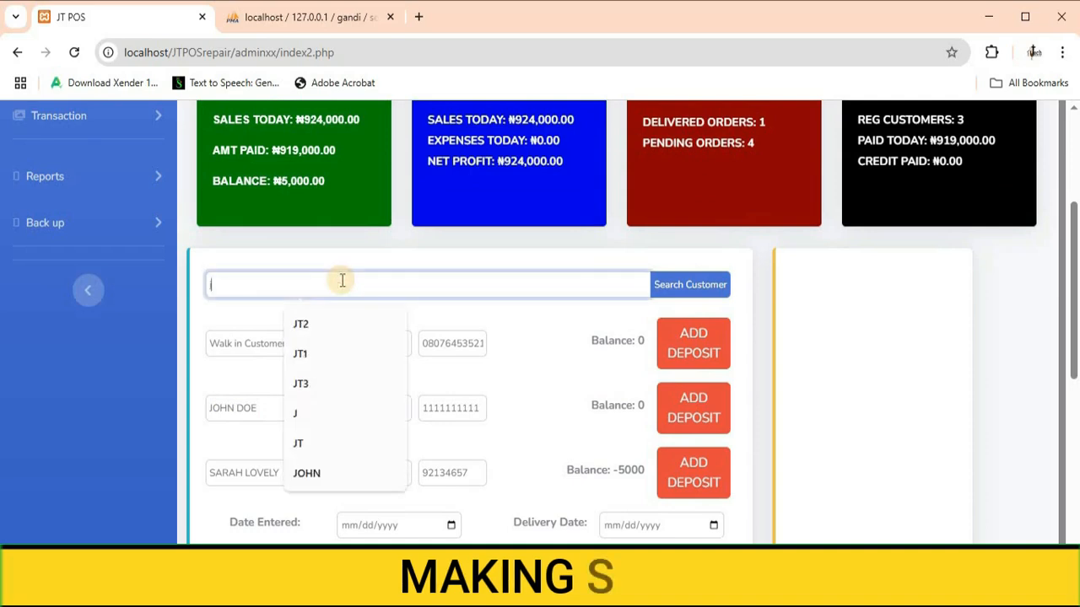
pyautogui.click(679, 284)
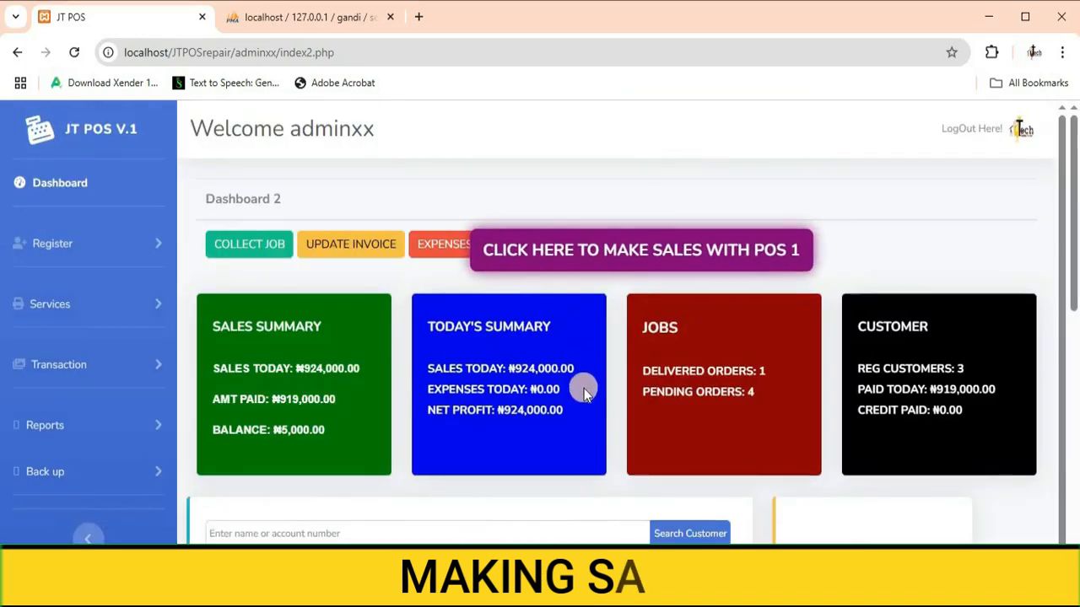
# Step: Add SUIT to the cart with quantity 1 and price 150000
pyautogui.scroll(-4, 579, 388)
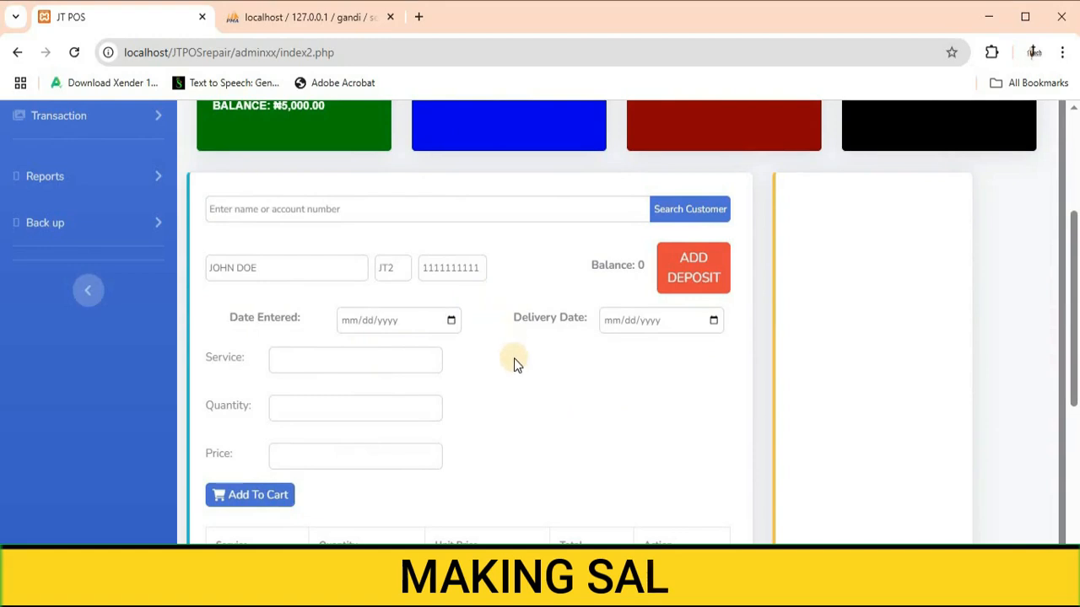
pyautogui.click(297, 353)
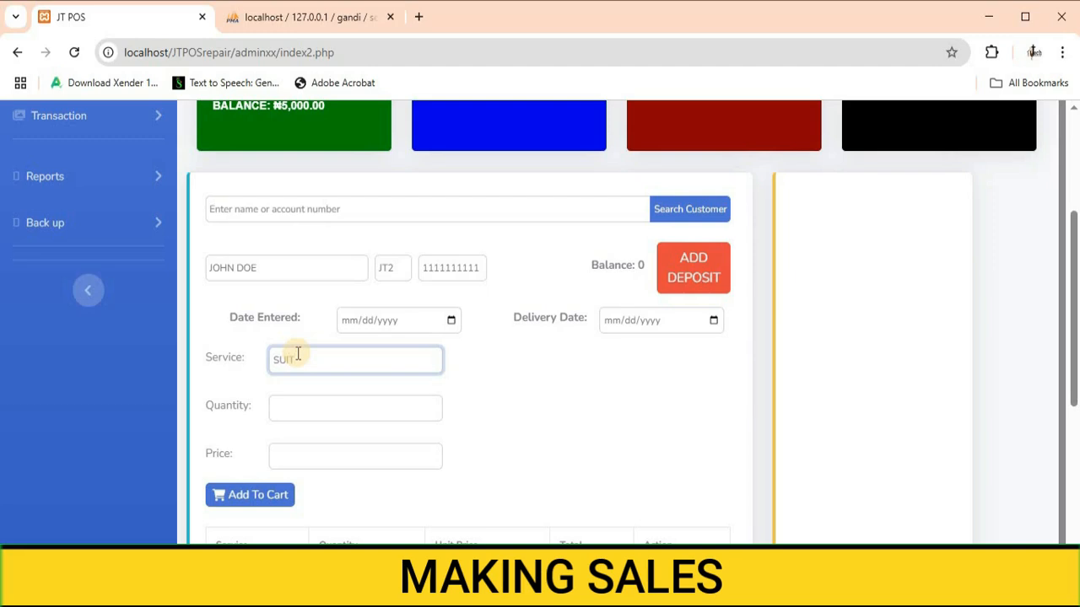
pyautogui.click(303, 406)
pyautogui.write('1')
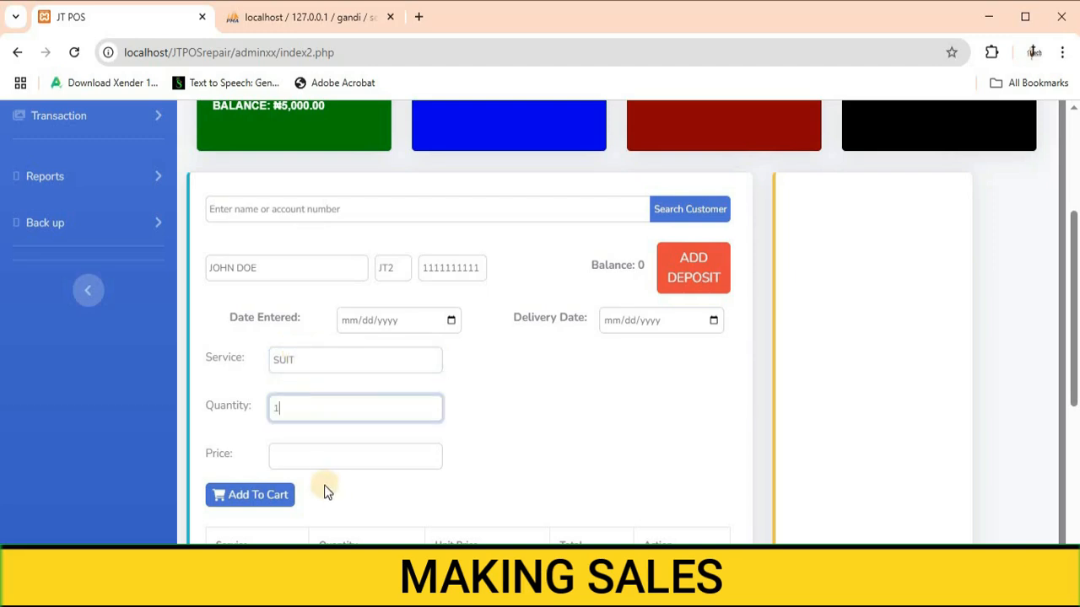
pyautogui.click(310, 459)
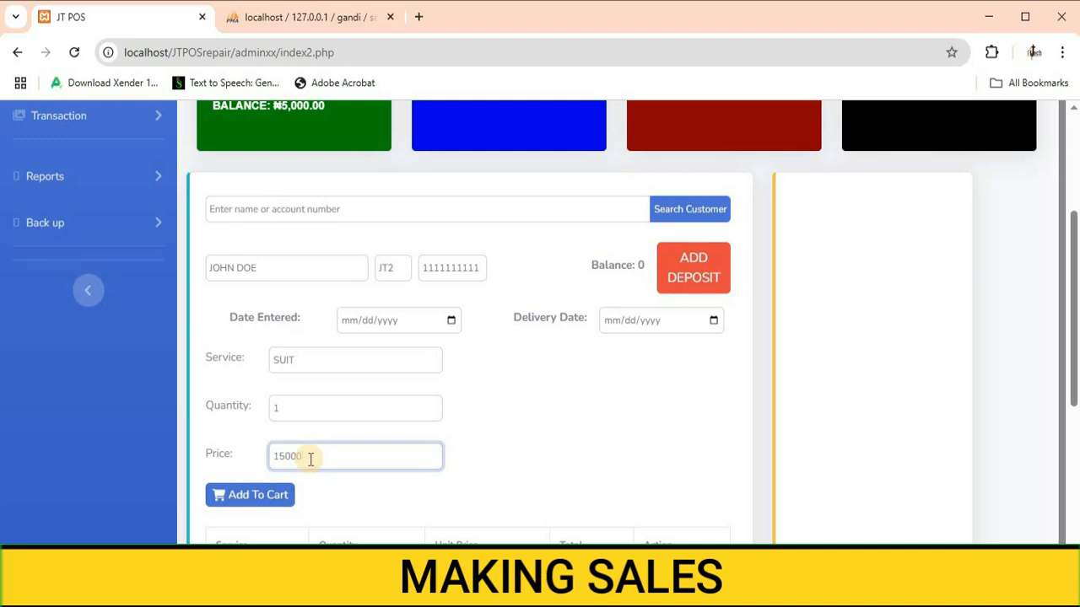
pyautogui.click(268, 495)
# Step: Add SENATOR WEAR to the cart with quantity 1 and price 100000
pyautogui.click(299, 367)
pyautogui.write('SENATOR')
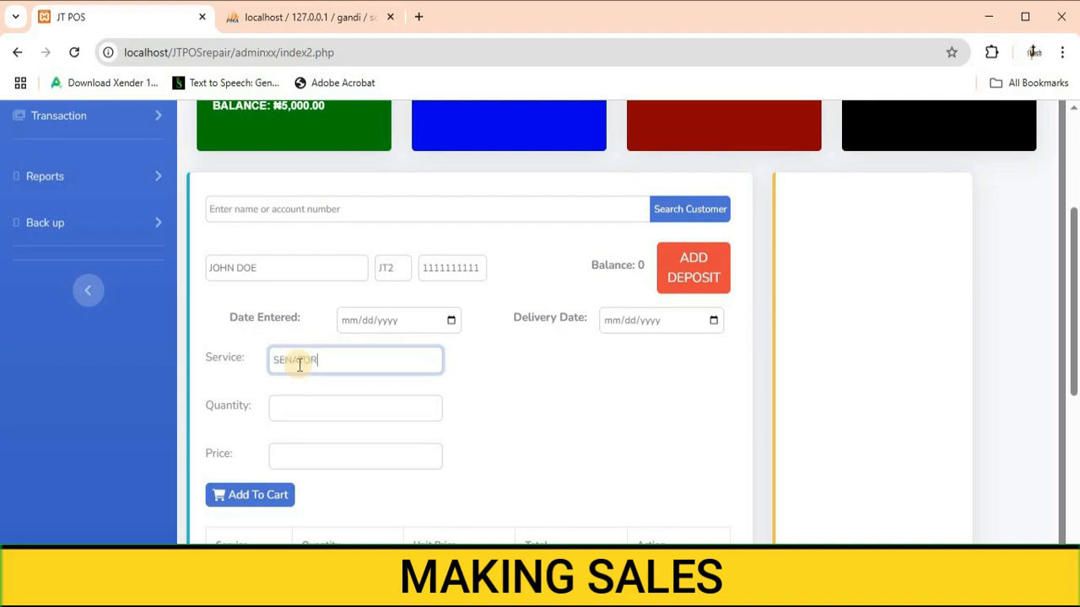
pyautogui.write(' WEAR')
pyautogui.click(303, 409)
pyautogui.write('1')
pyautogui.click(321, 457)
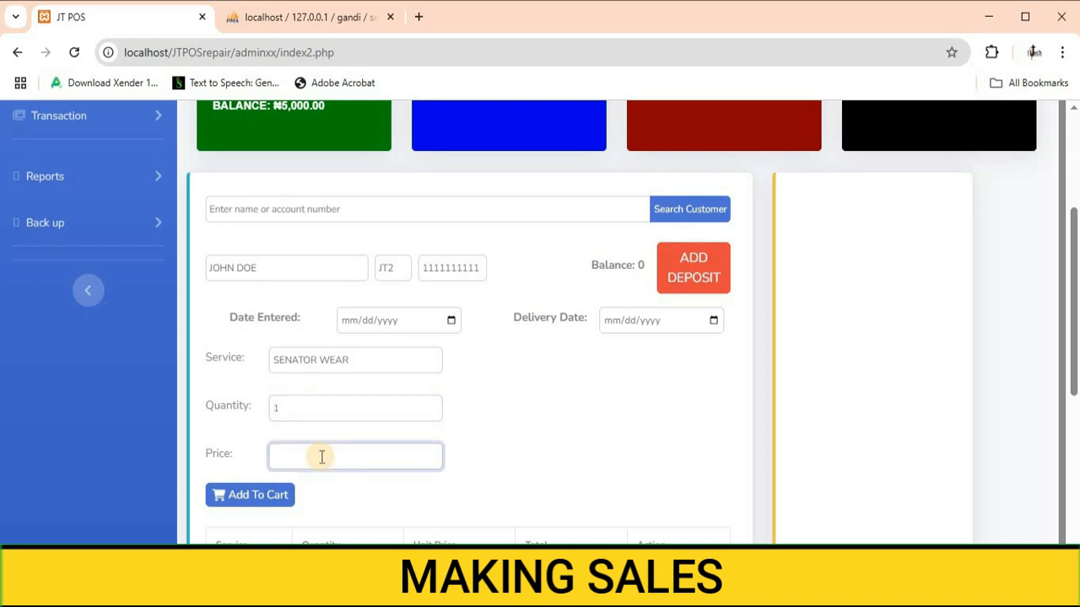
pyautogui.write('100000')
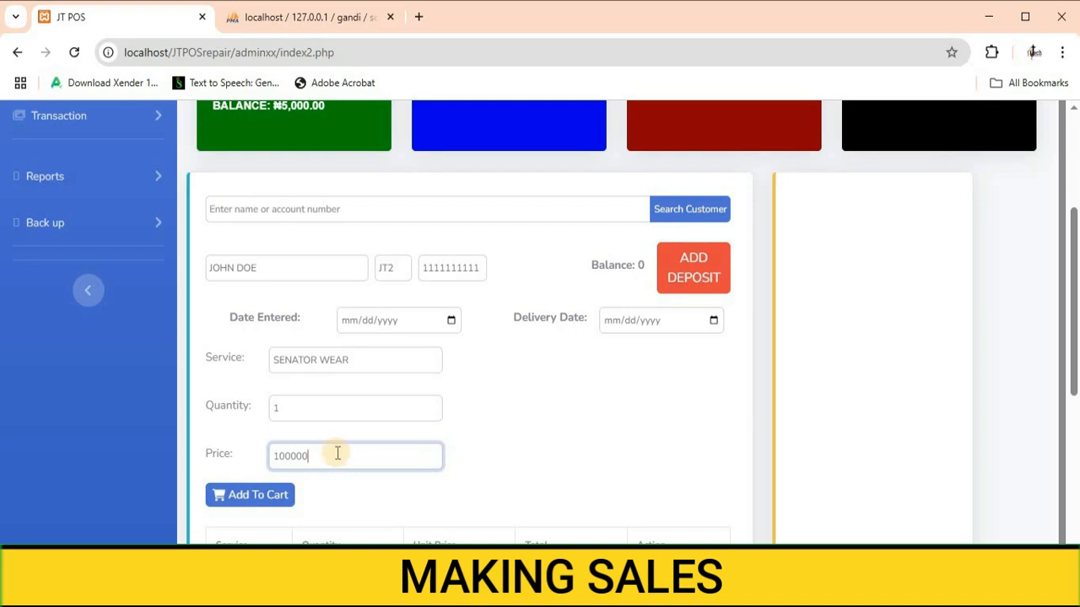
pyautogui.click(252, 494)
# Step: Add BRIDAL GOWN to the cart with quantity 1 and price 500000
pyautogui.click(328, 360)
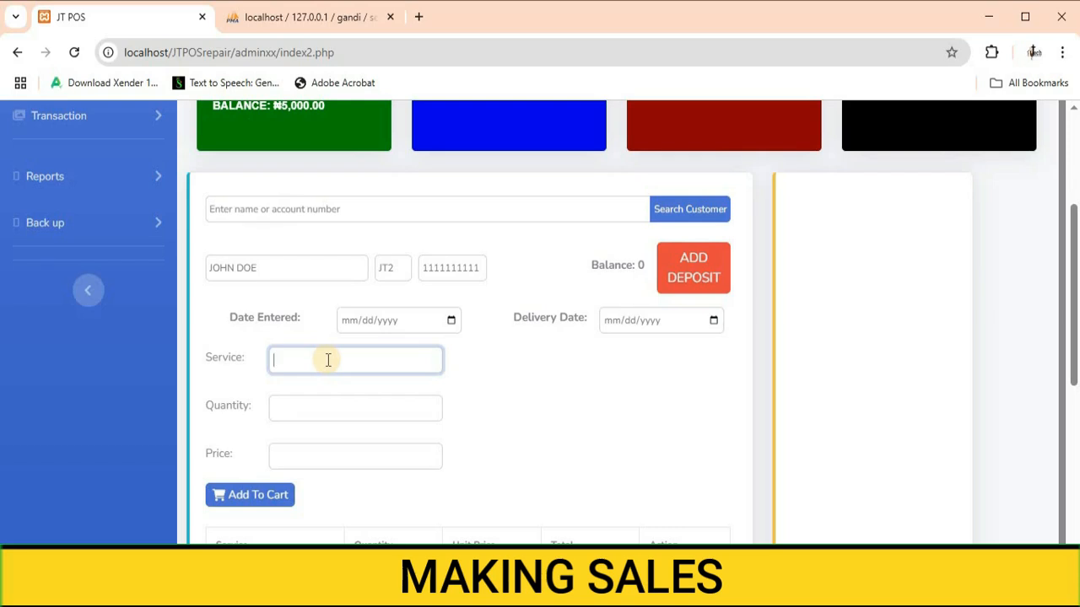
pyautogui.write('BRIDAL GOWN')
pyautogui.click(290, 406)
pyautogui.write('1')
pyautogui.click(296, 456)
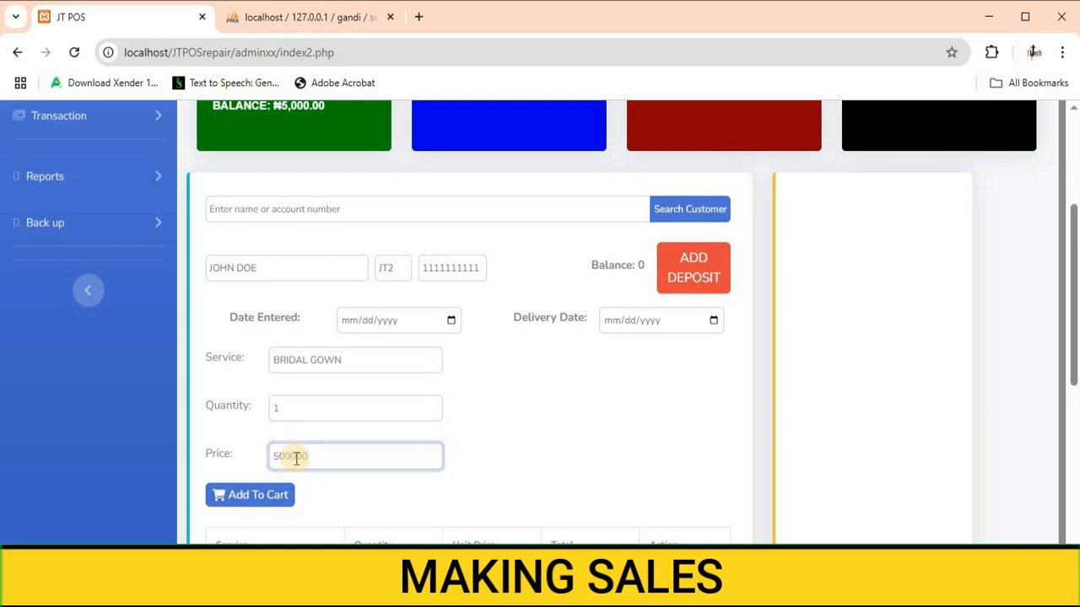
pyautogui.click(258, 497)
# Step: Add GOWN to the cart with quantity 1 and price 300000
pyautogui.scroll(-3, 265, 494)
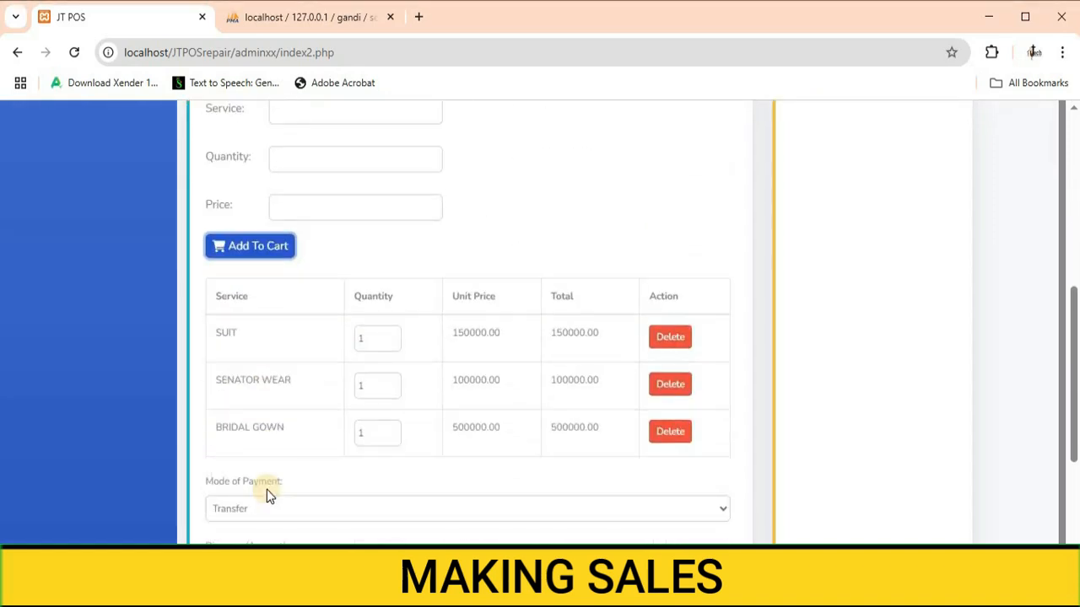
pyautogui.scroll(1, 323, 380)
pyautogui.click(296, 184)
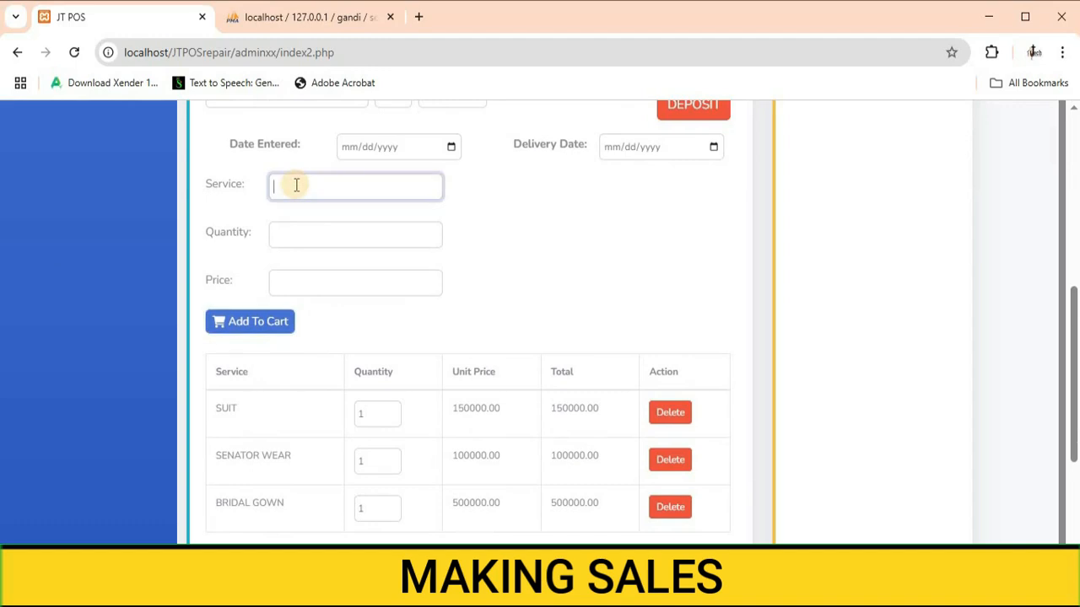
pyautogui.write('GOWN')
pyautogui.click(277, 234)
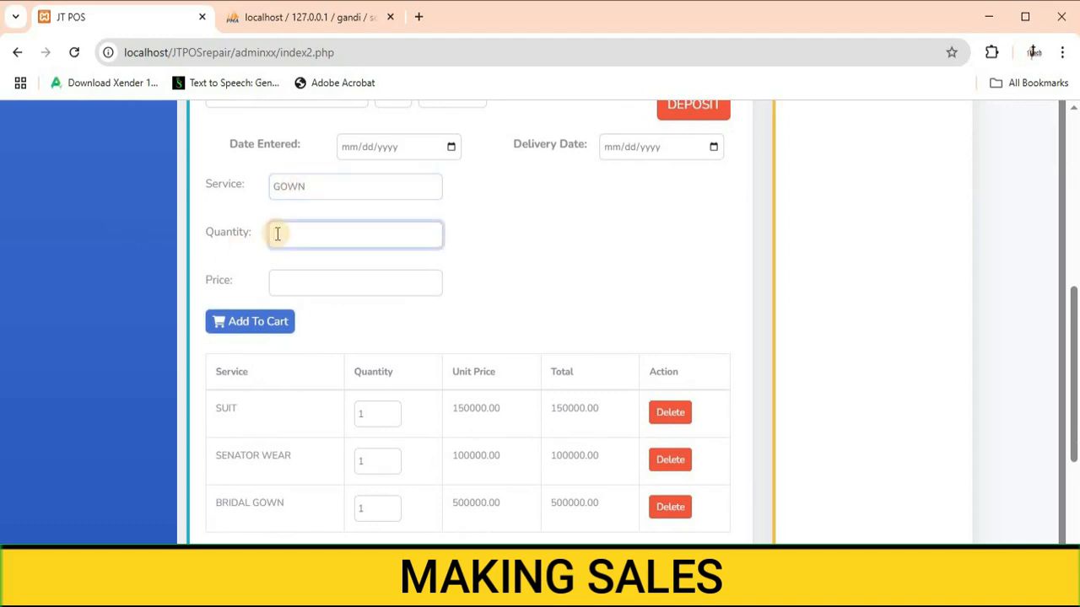
pyautogui.write('1')
pyautogui.click(303, 284)
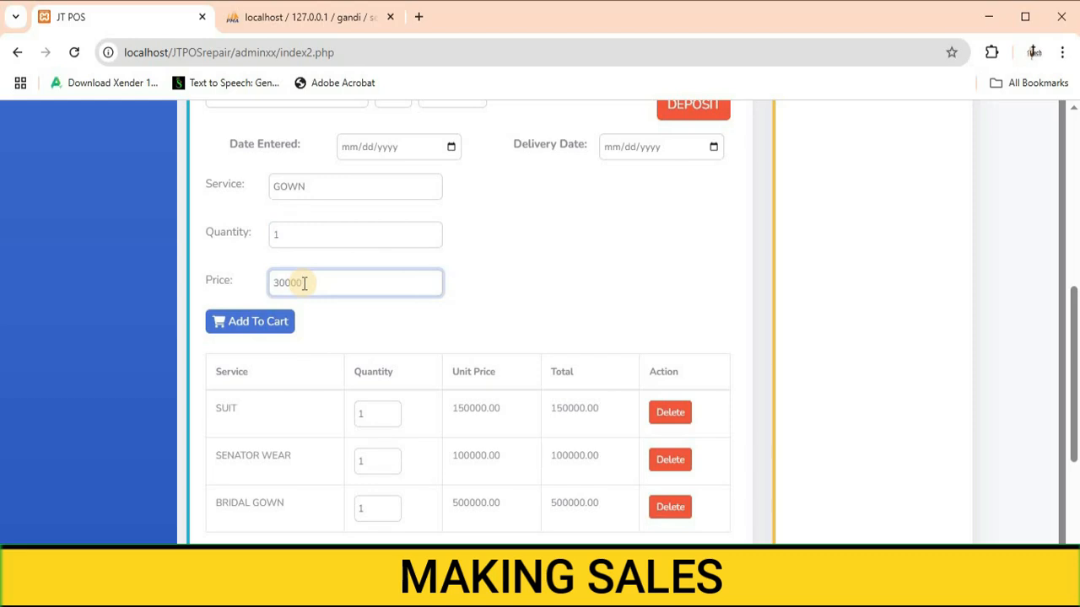
pyautogui.write('300000')
pyautogui.click(253, 322)
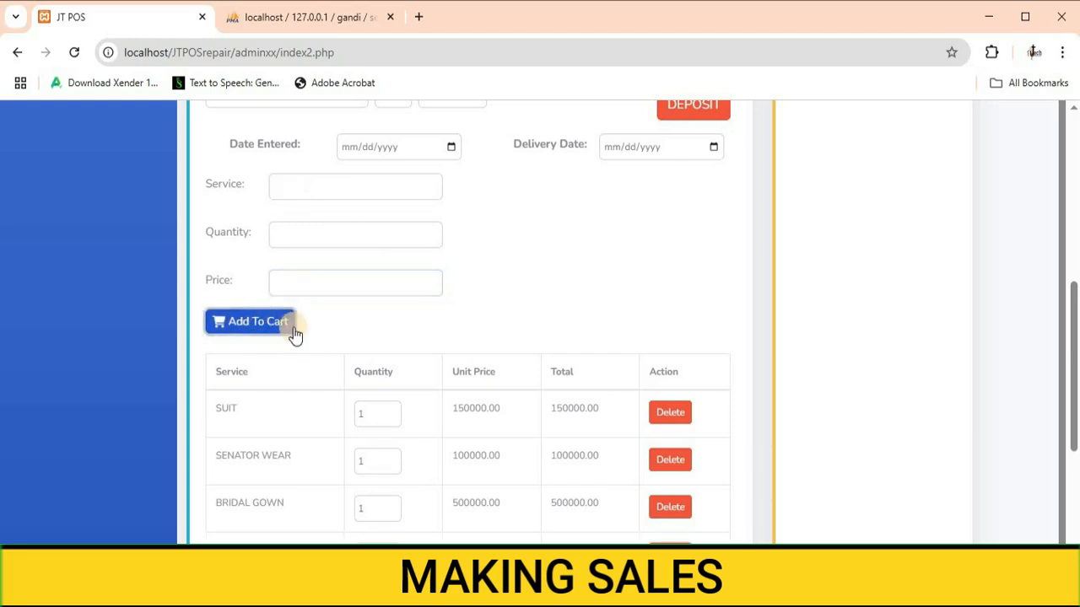
# Step: Set the Date Entered to 03/14/2025
pyautogui.scroll(-1, 358, 365)
pyautogui.scroll(-3, 358, 365)
pyautogui.scroll(4, 373, 359)
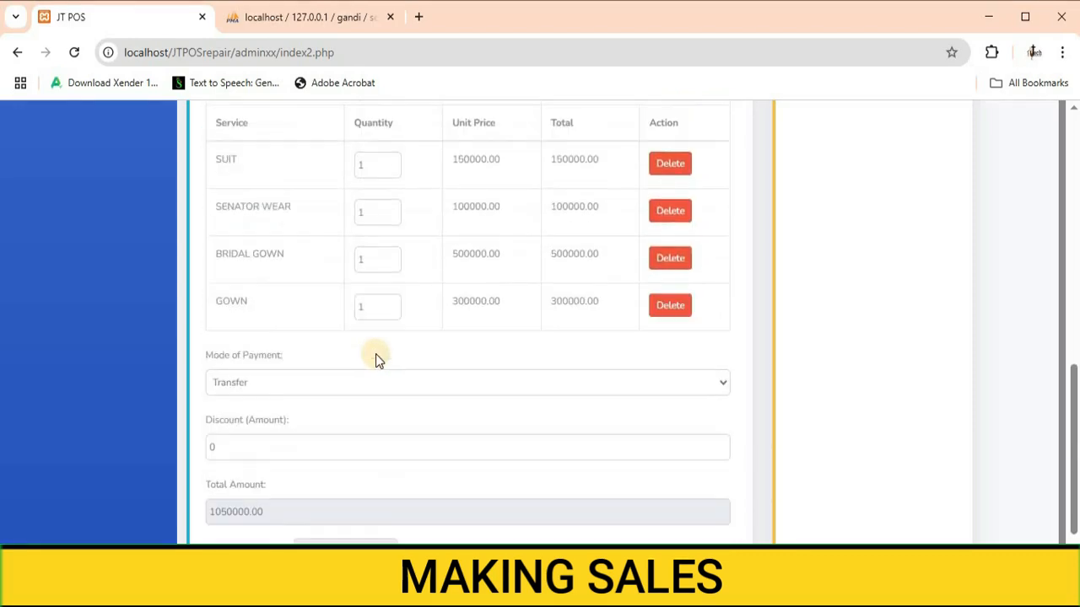
pyautogui.scroll(3, 384, 359)
pyautogui.scroll(-1, 386, 357)
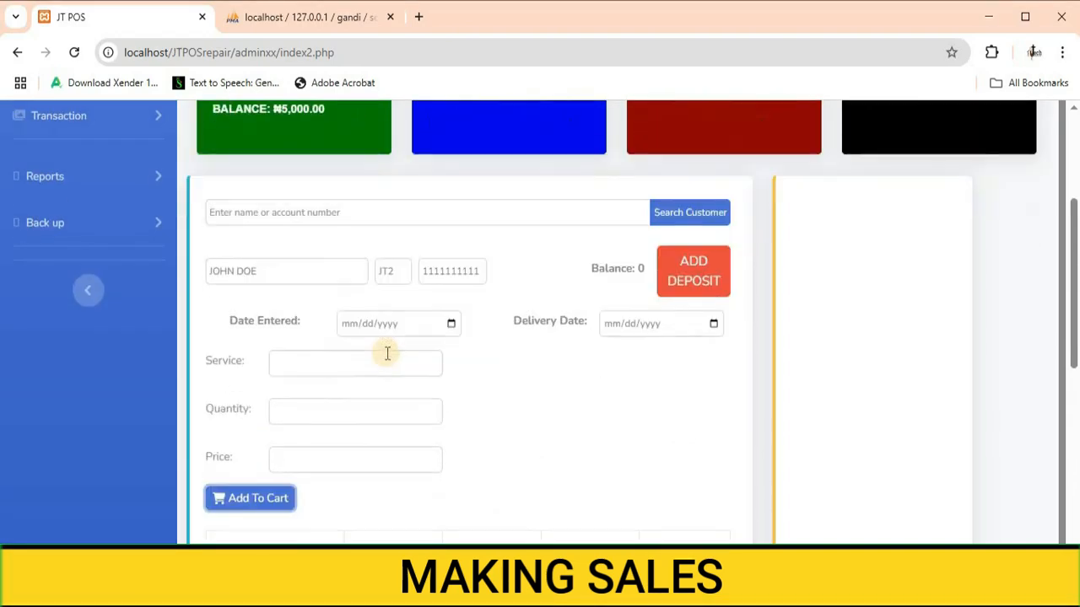
pyautogui.click(452, 321)
pyautogui.click(467, 454)
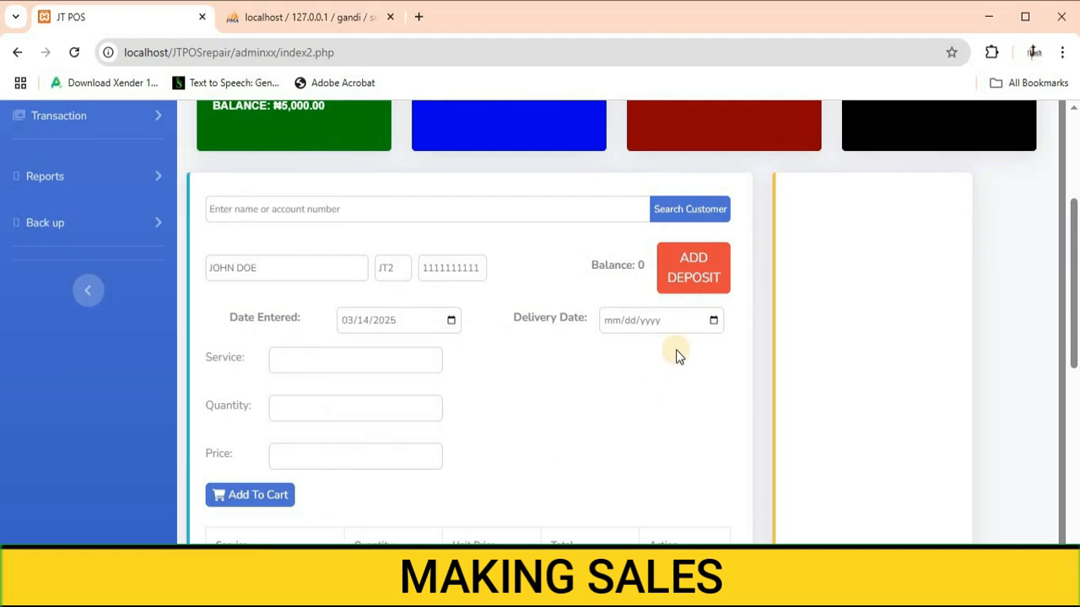
# Step: Set the Delivery Date to 04/01/2025
pyautogui.click(714, 322)
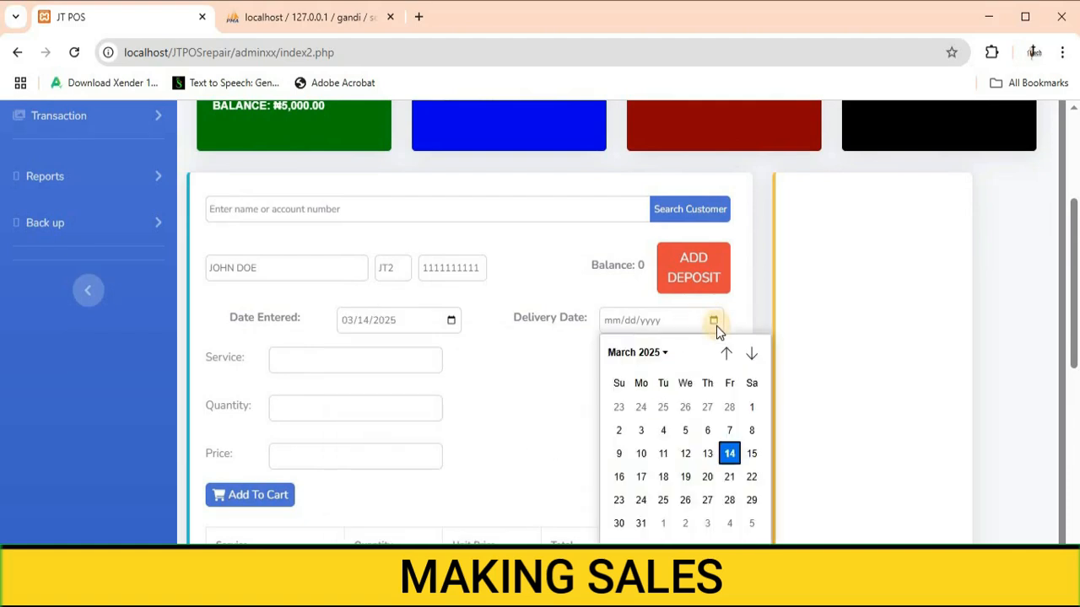
pyautogui.click(751, 359)
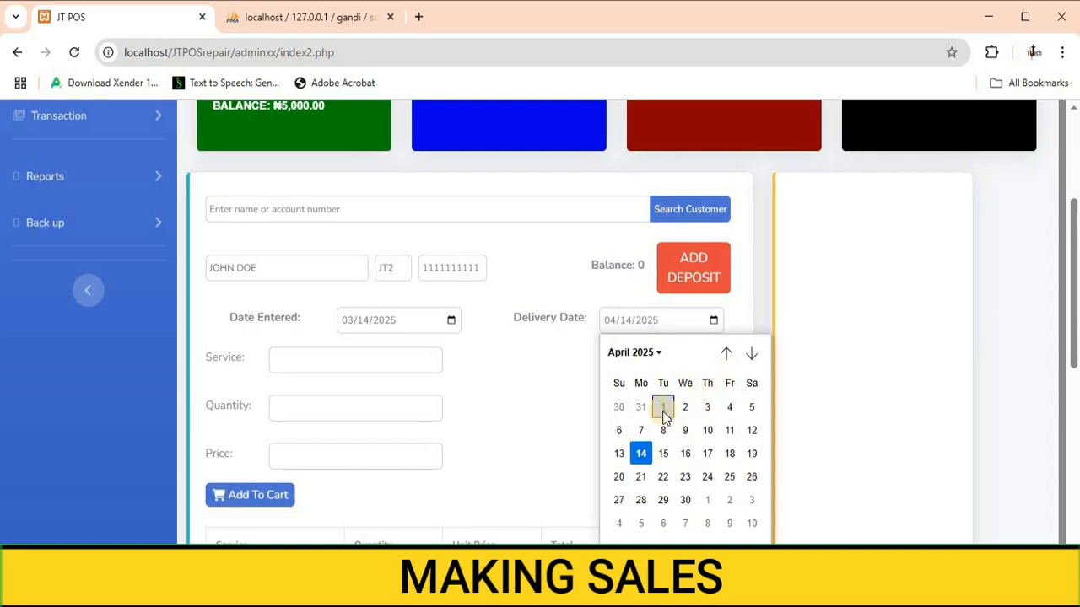
pyautogui.click(663, 409)
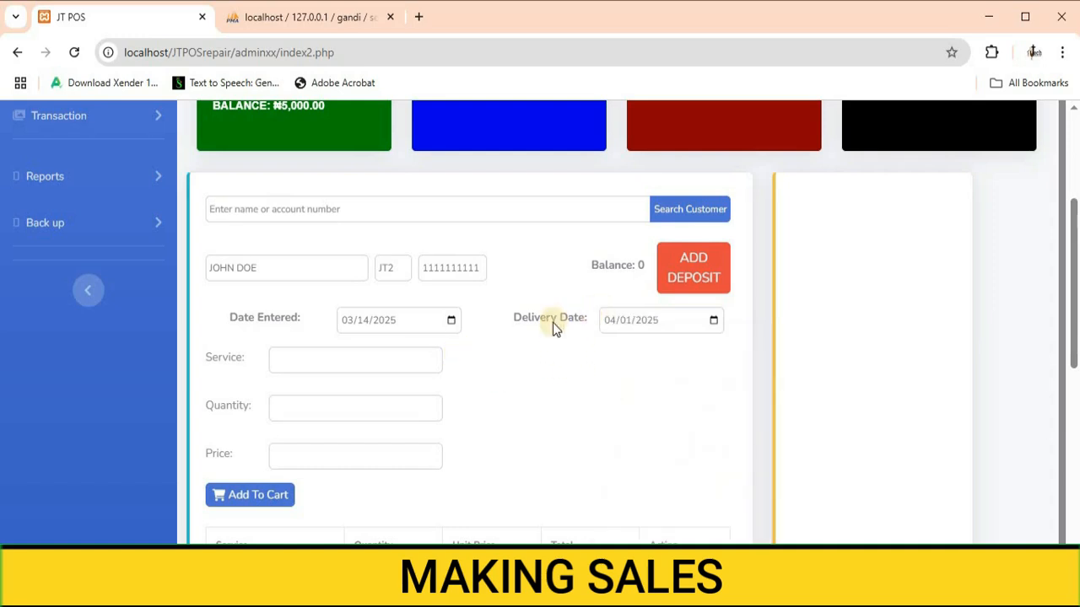
# Step: Set the mode of payment to POS
pyautogui.scroll(1, 627, 412)
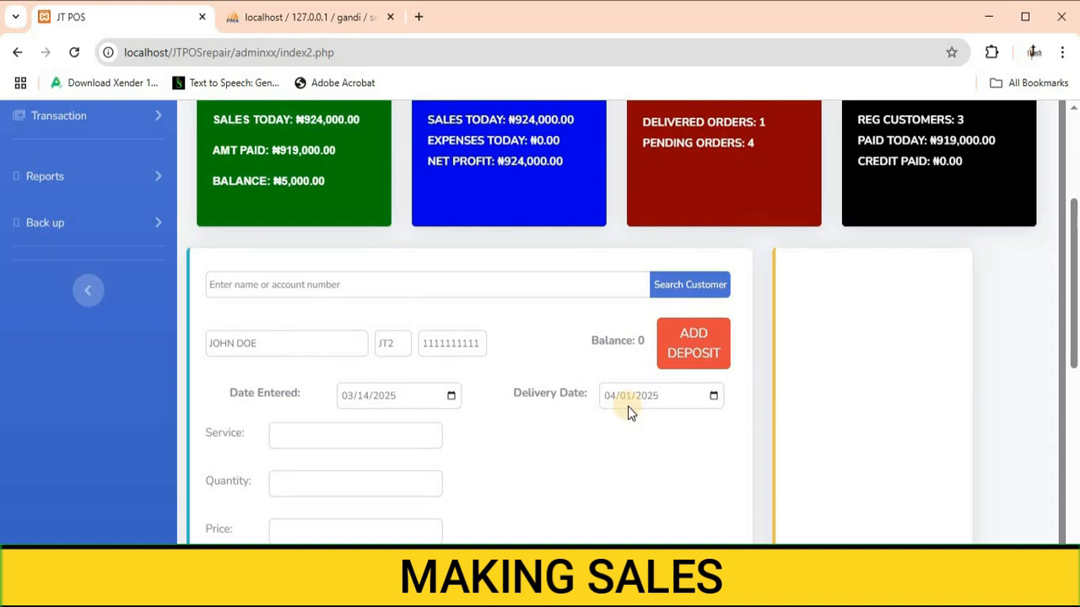
pyautogui.scroll(-4, 547, 369)
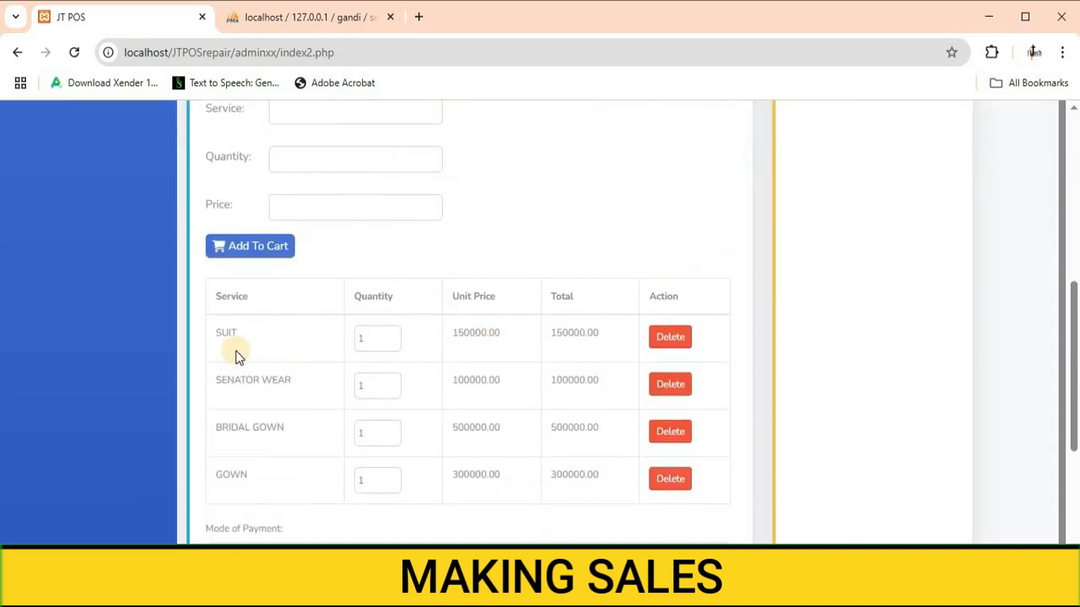
pyautogui.scroll(-1, 243, 376)
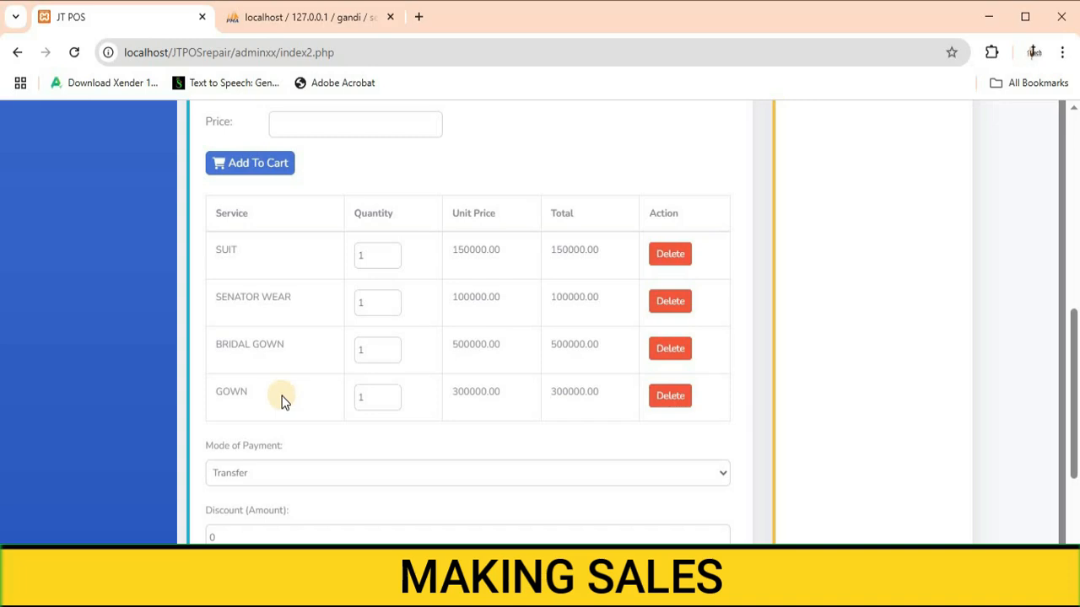
pyautogui.scroll(-2, 291, 379)
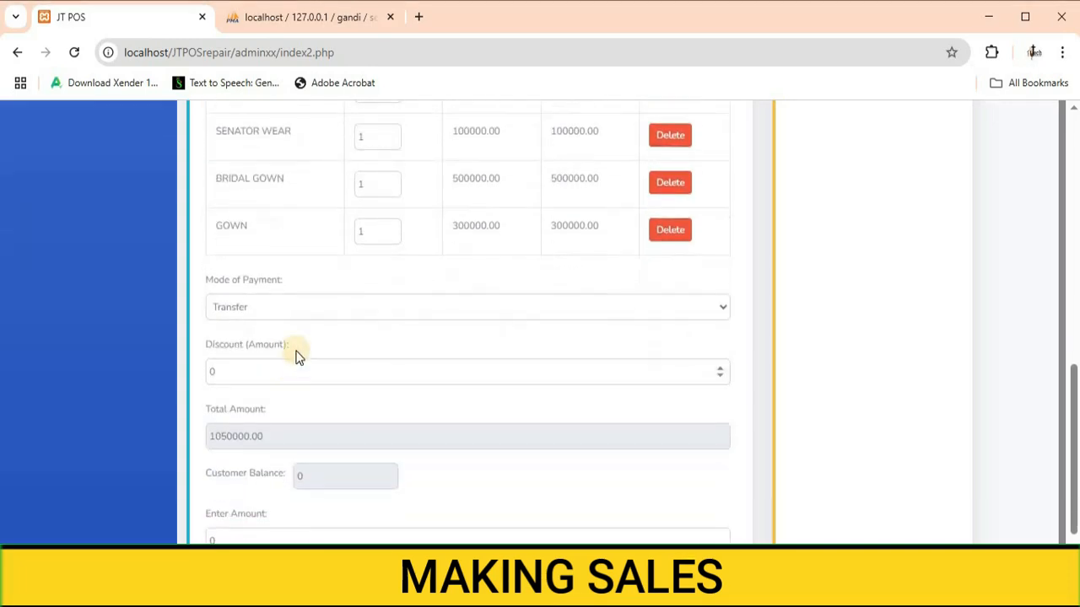
pyautogui.click(361, 308)
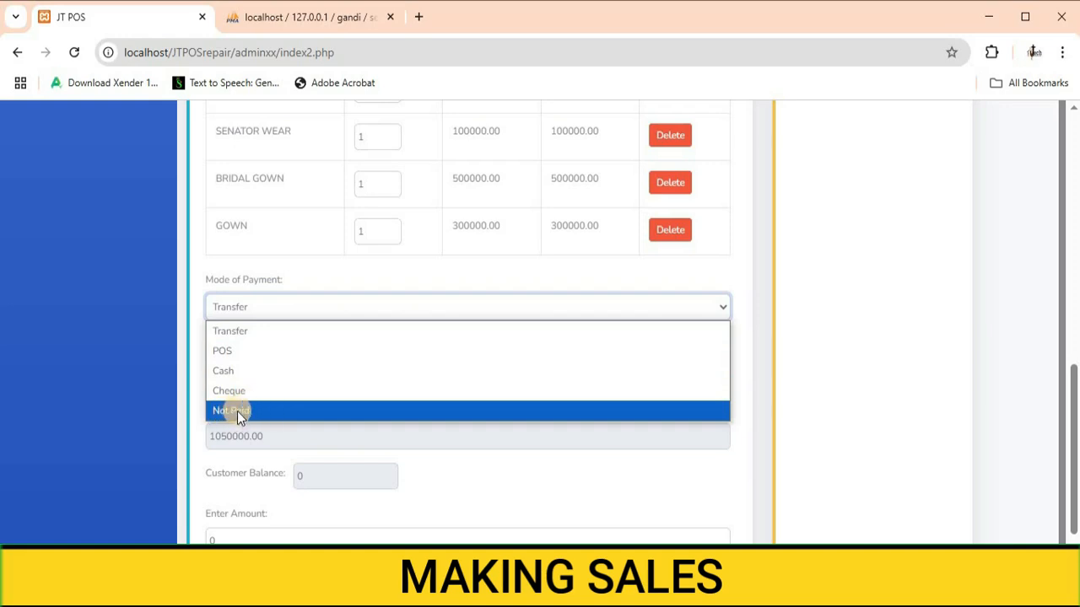
pyautogui.click(226, 352)
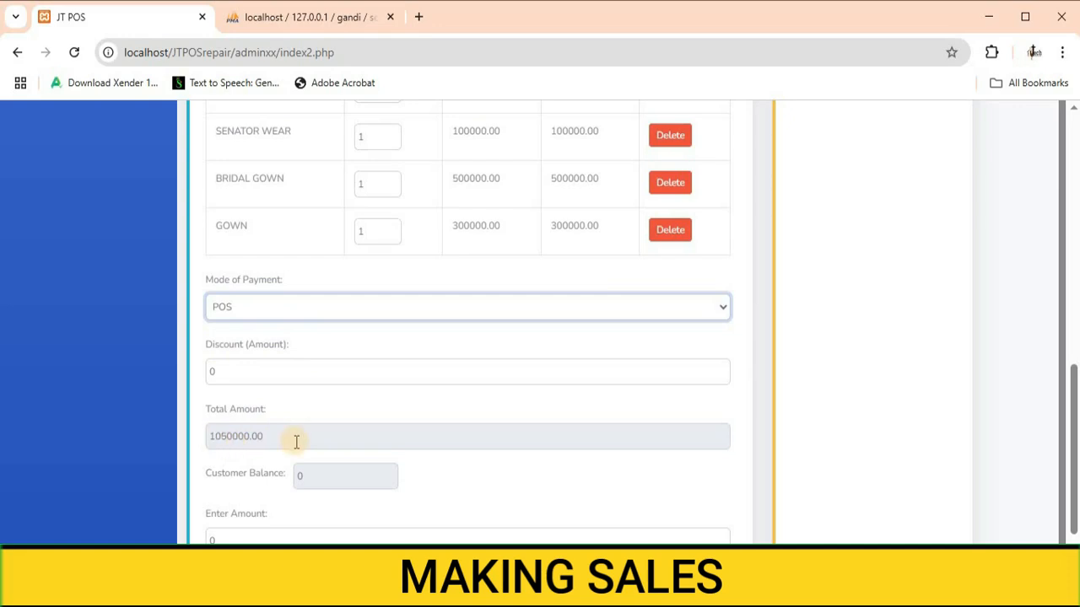
# Step: Enter 1000000 as the amount paid
pyautogui.scroll(-2, 253, 397)
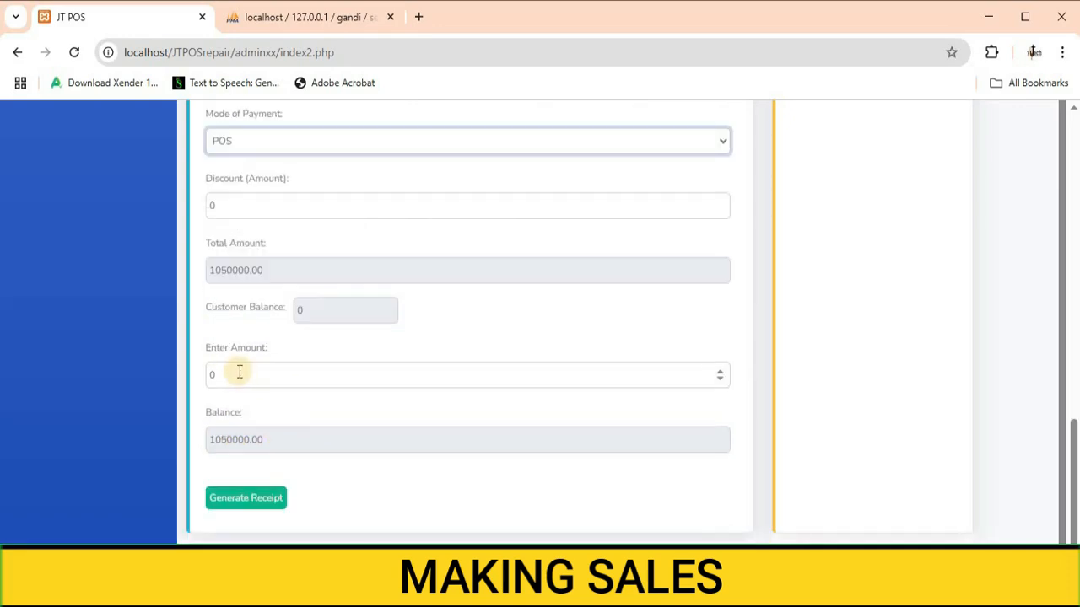
pyautogui.click(225, 376)
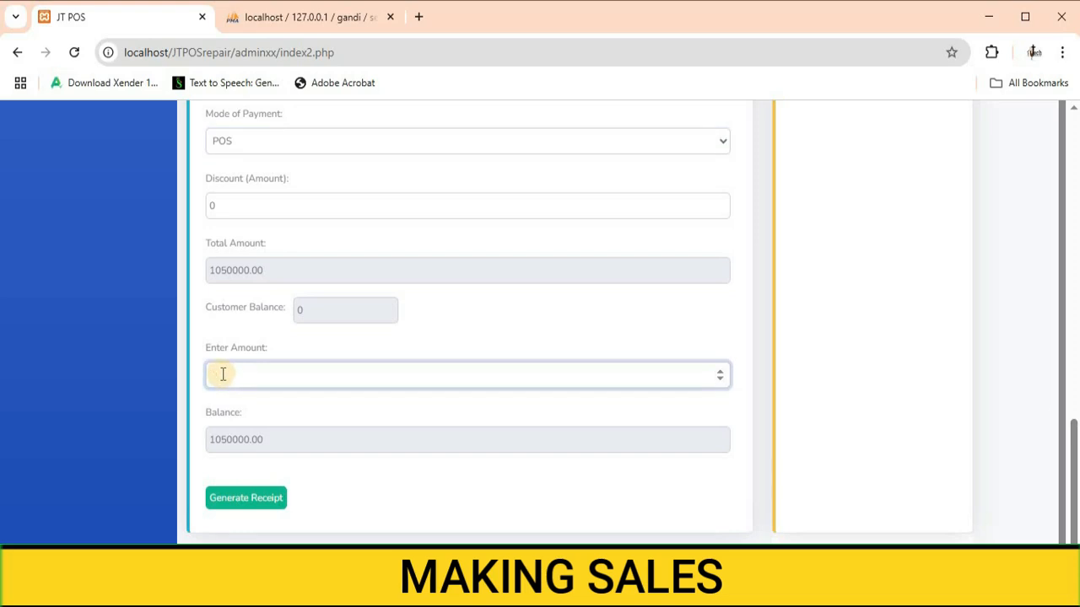
pyautogui.write('1000000')
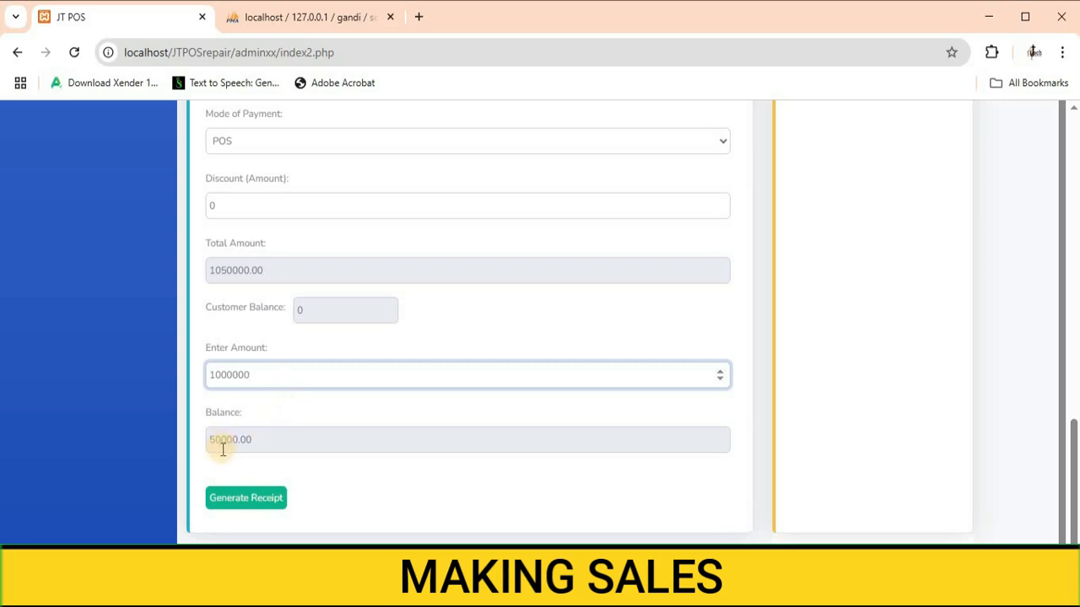
# Step: Generate the receipt for the sale
pyautogui.scroll(7, 325, 487)
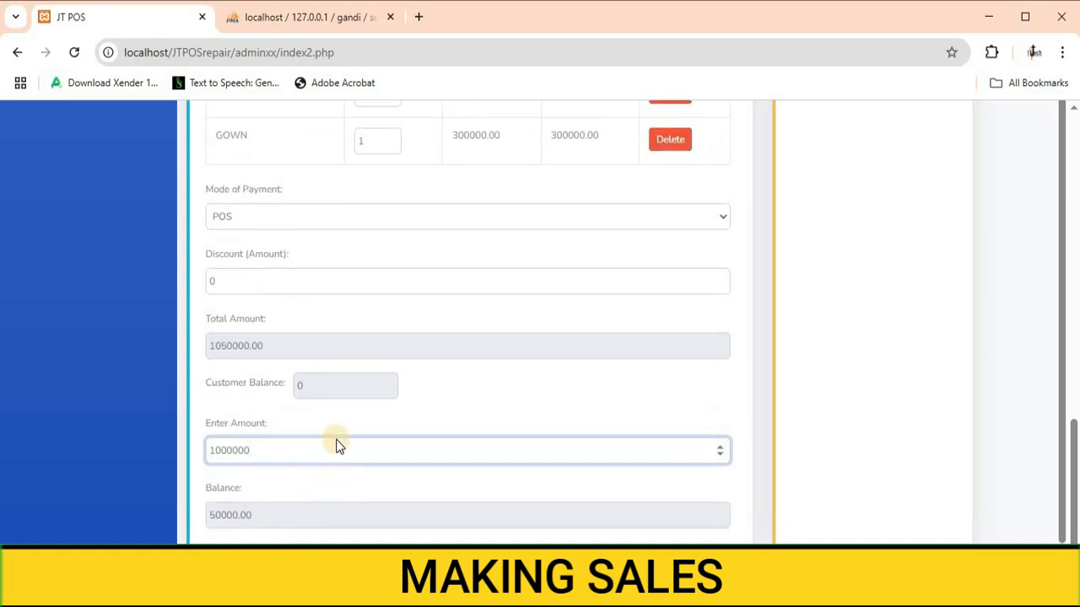
pyautogui.scroll(-7, 336, 435)
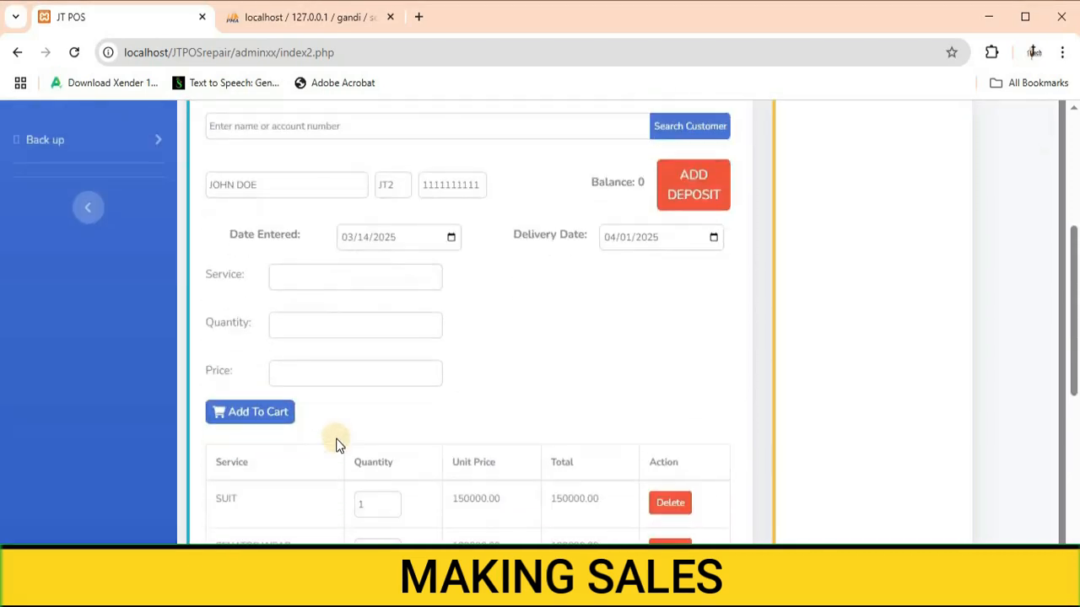
pyautogui.click(236, 485)
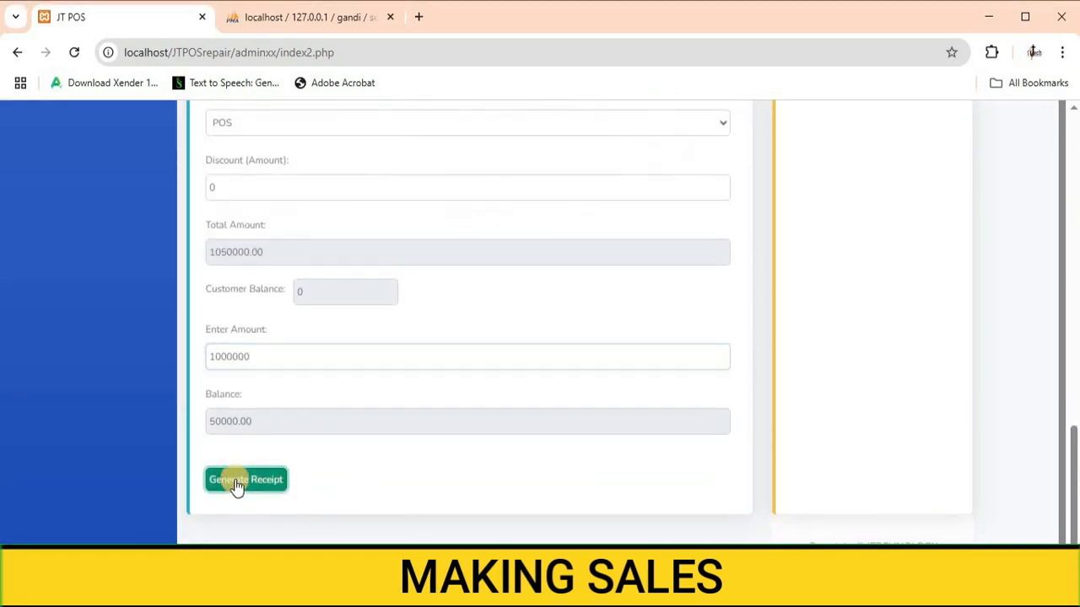
# Step: Review the generated receipt preview for the sale and save the receipt
pyautogui.scroll(4, 1073, 309)
pyautogui.scroll(4, 1077, 258)
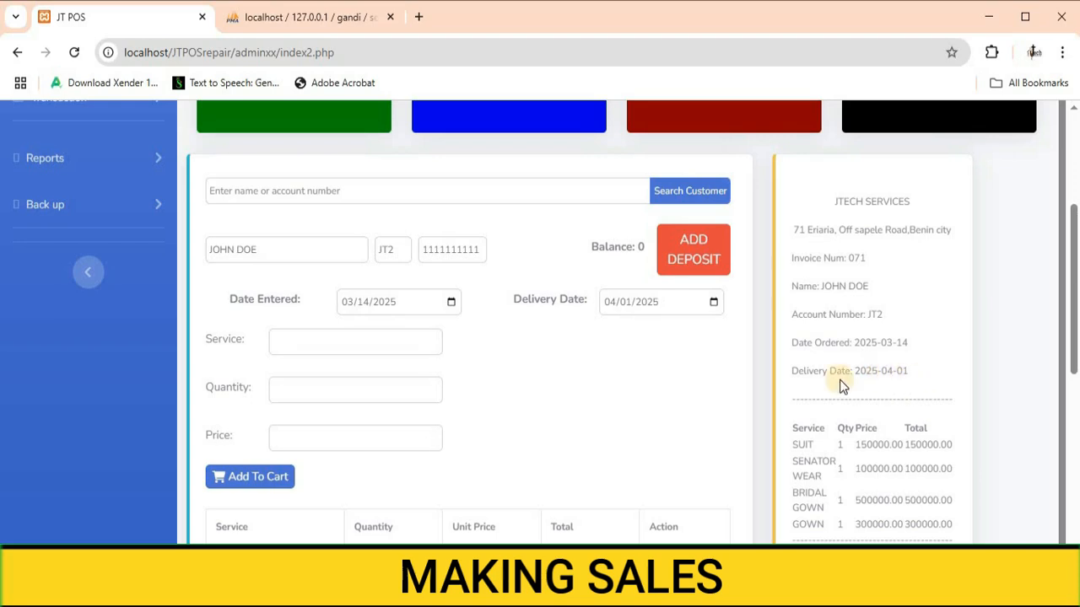
pyautogui.scroll(-2, 852, 373)
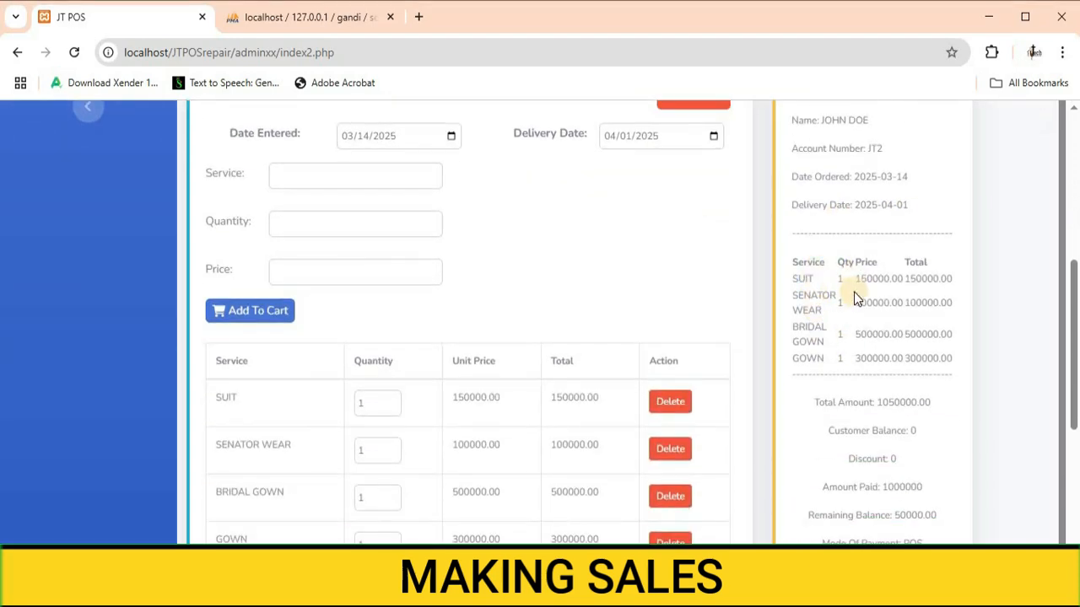
pyautogui.scroll(-1, 854, 291)
pyautogui.scroll(1, 844, 320)
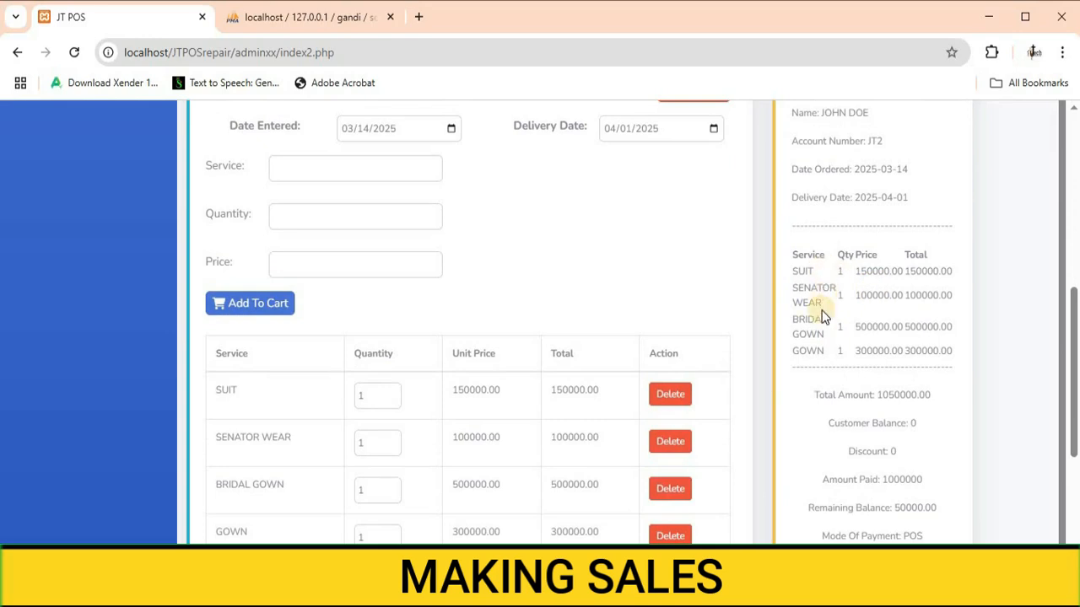
pyautogui.scroll(-1, 820, 342)
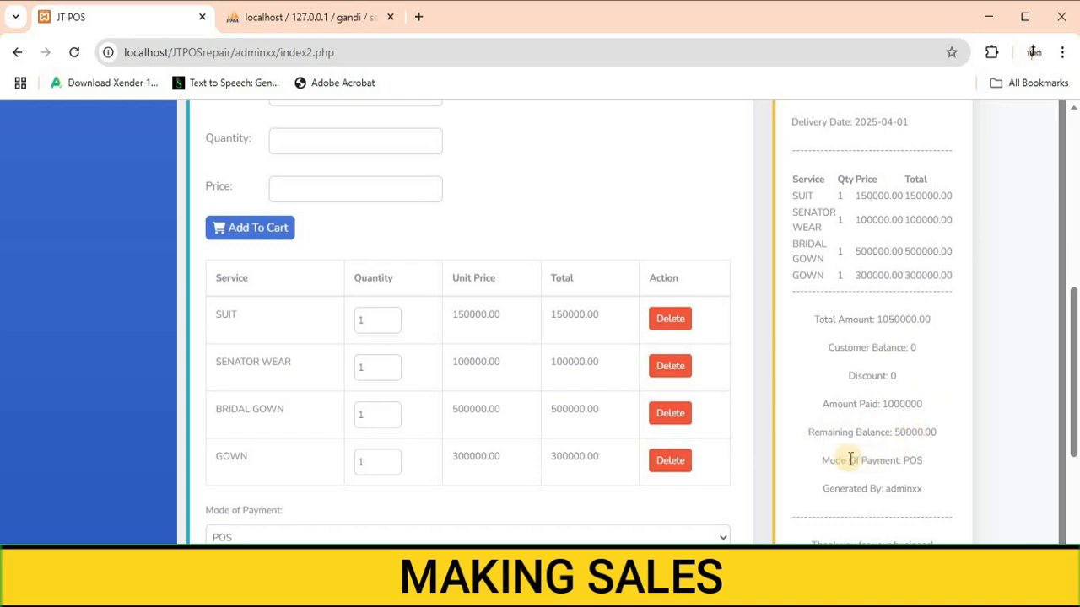
pyautogui.scroll(-2, 906, 467)
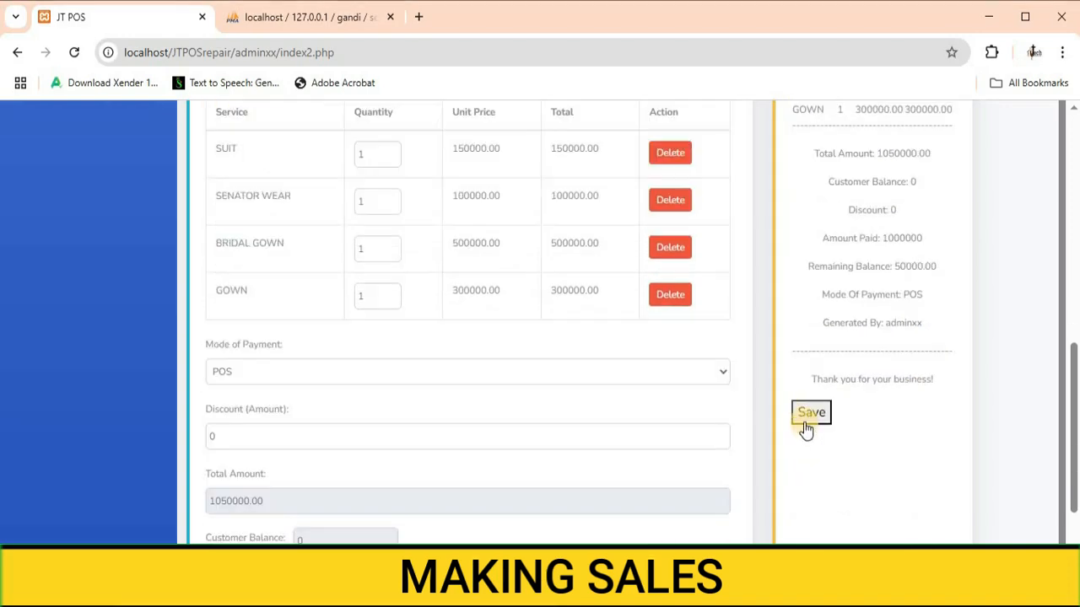
pyautogui.click(809, 413)
# Step: Open the print dialog for the receipt and adjust its destination and background graphics settings
pyautogui.scroll(-2, 675, 384)
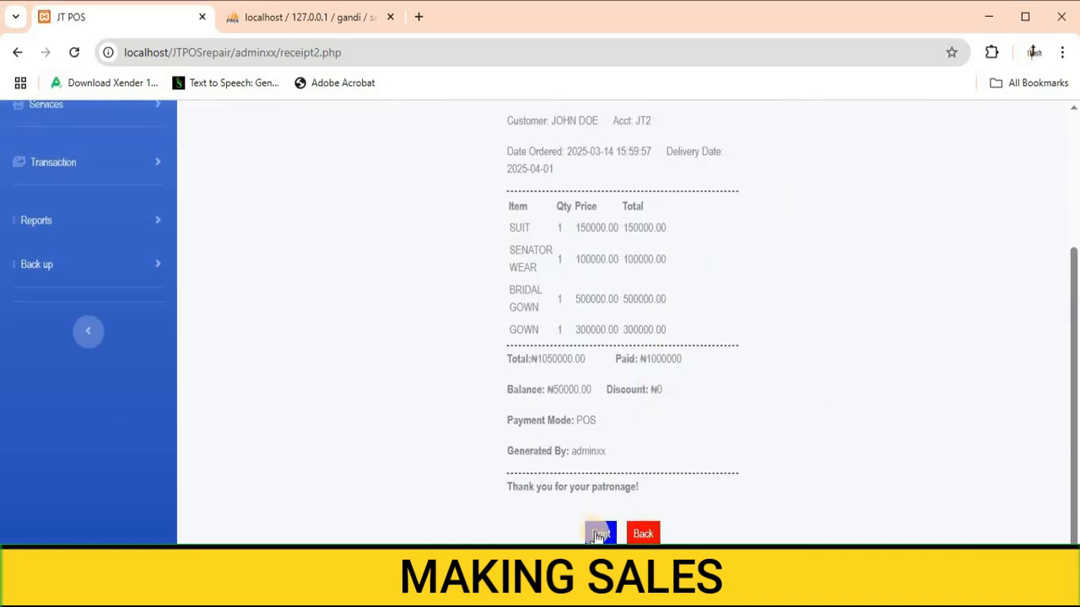
pyautogui.click(597, 534)
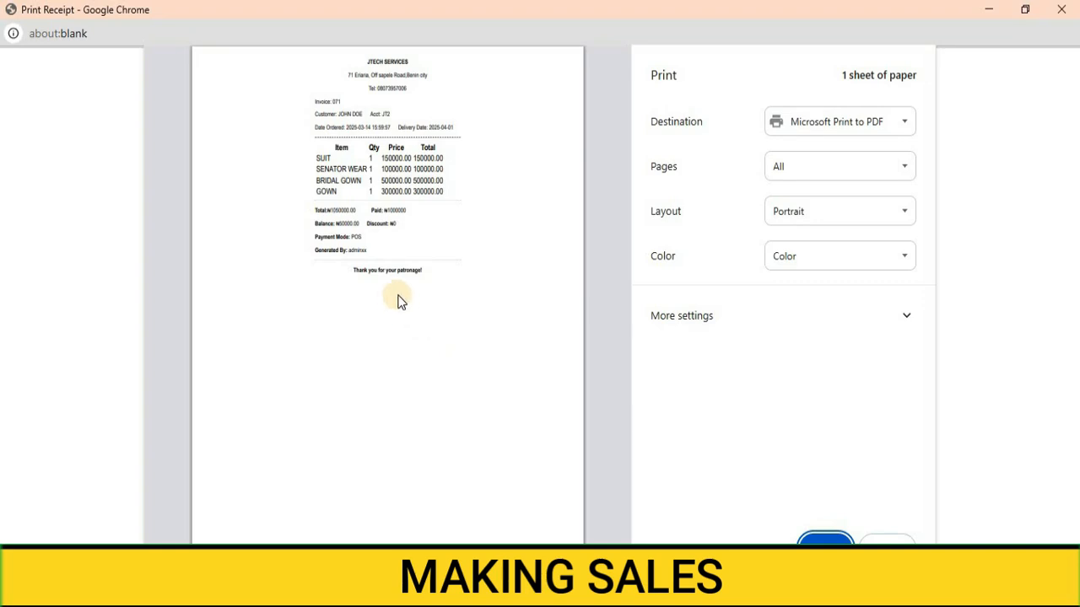
pyautogui.click(867, 120)
pyautogui.click(818, 168)
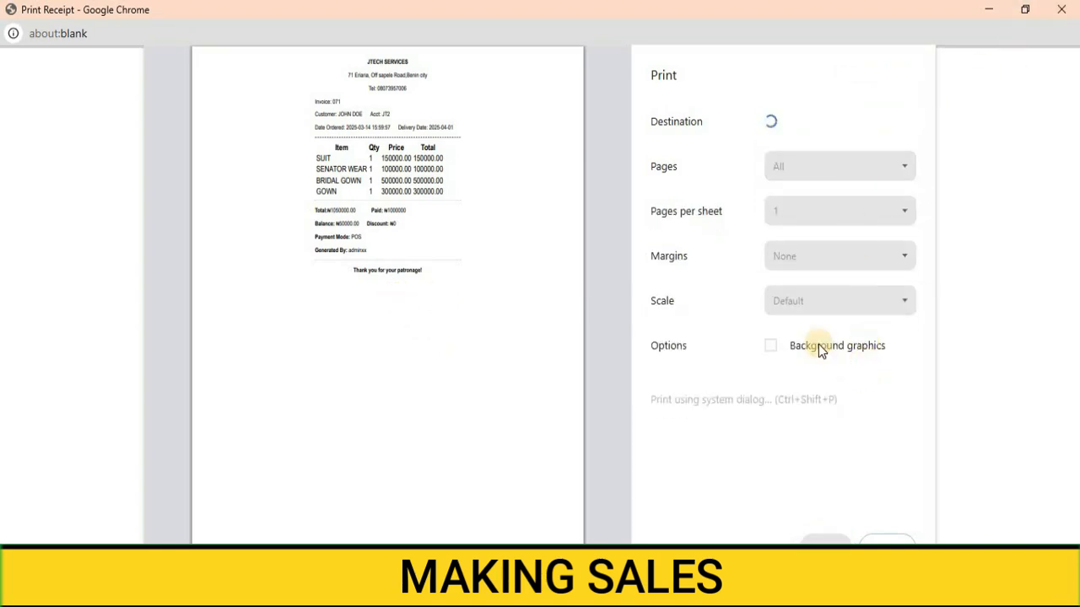
pyautogui.click(810, 341)
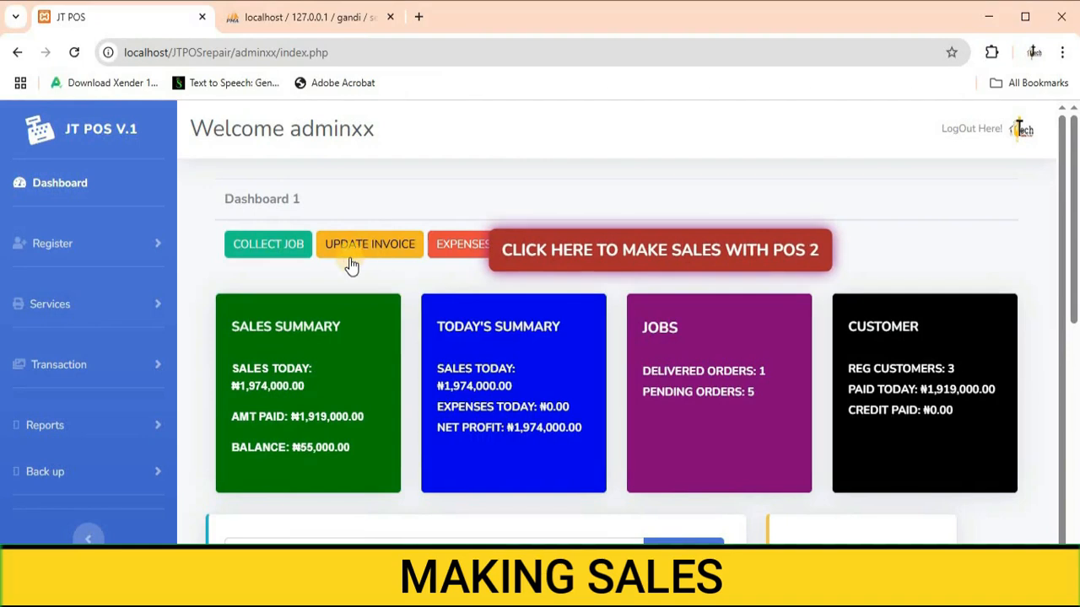
# Step: Open Update Invoice and search for the sale's invoice number to list its items
pyautogui.click(362, 250)
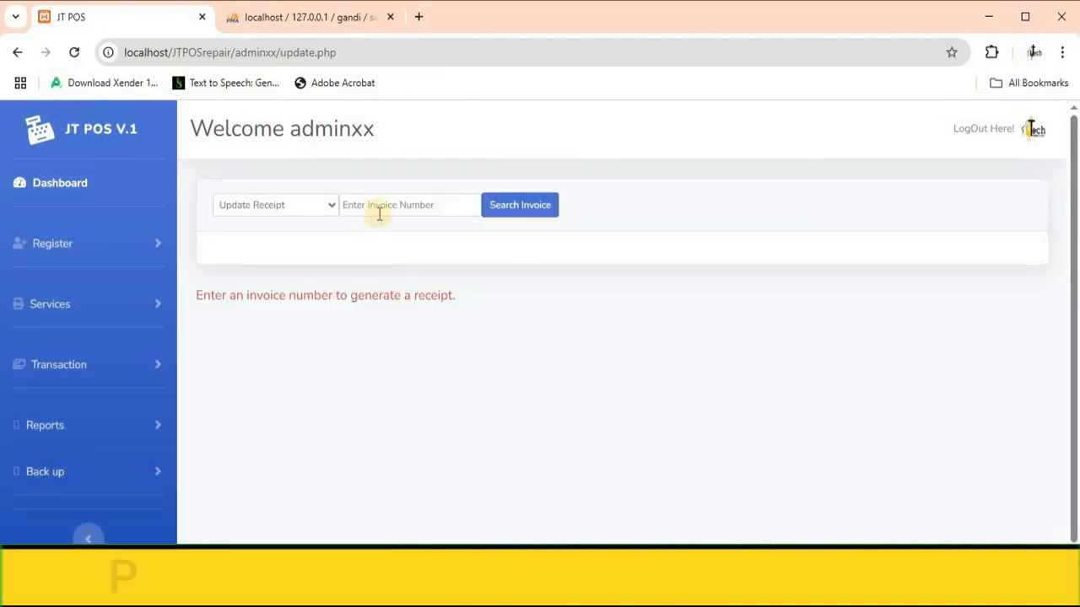
pyautogui.click(377, 212)
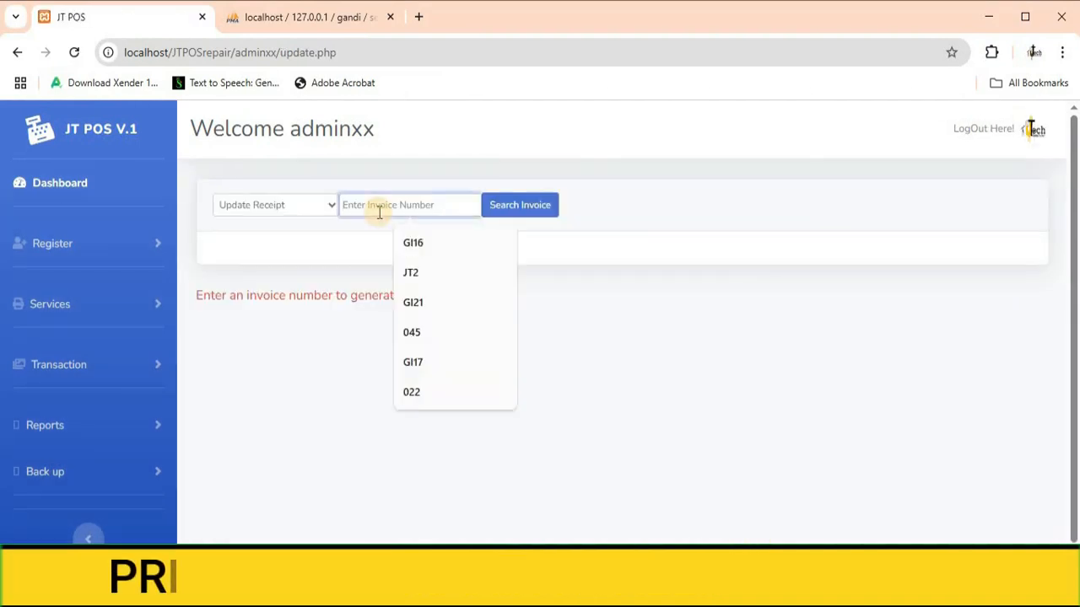
pyautogui.write('071')
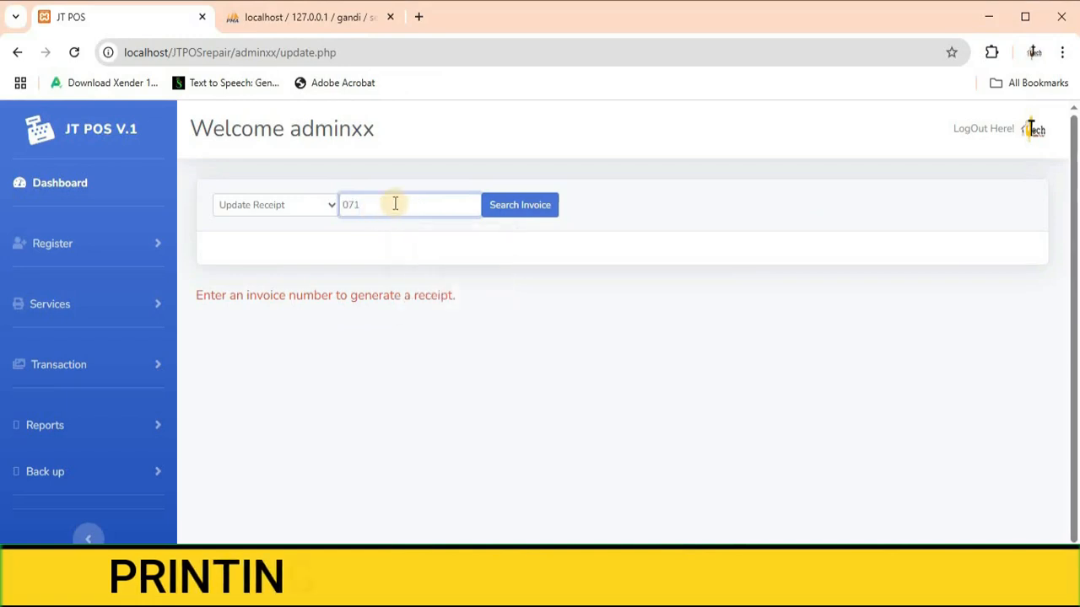
pyautogui.click(511, 209)
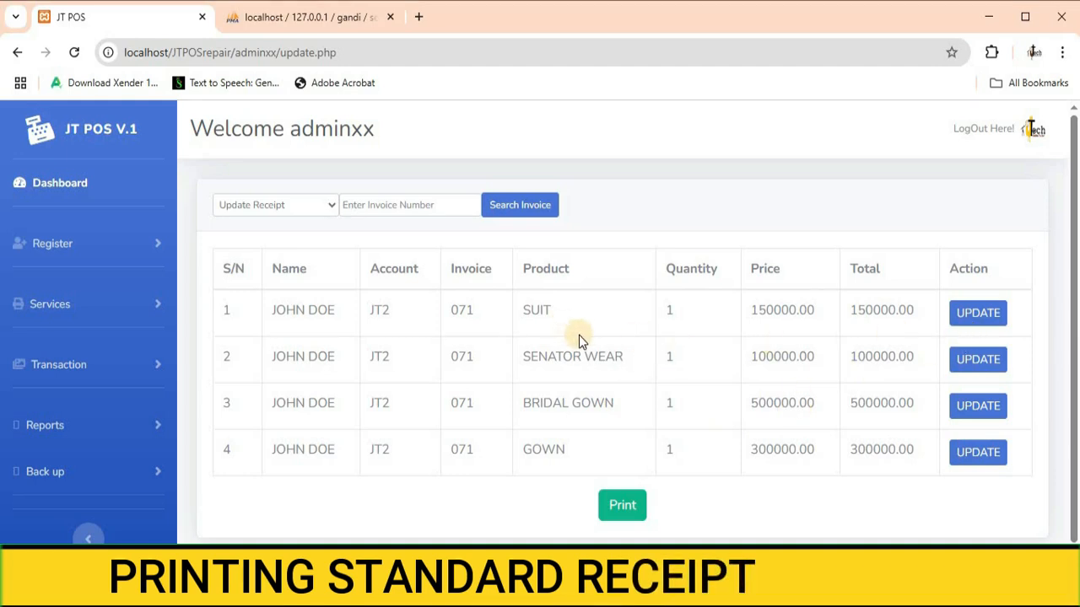
# Step: Paste the suit's basic body measurements into the SUIT item's details
pyautogui.click(968, 313)
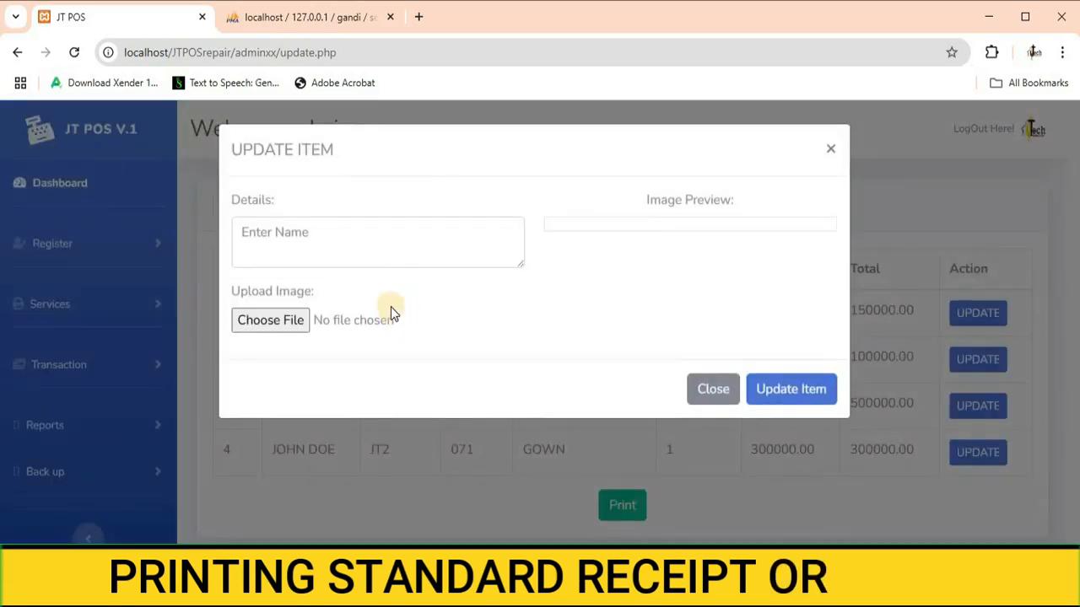
pyautogui.click(354, 245)
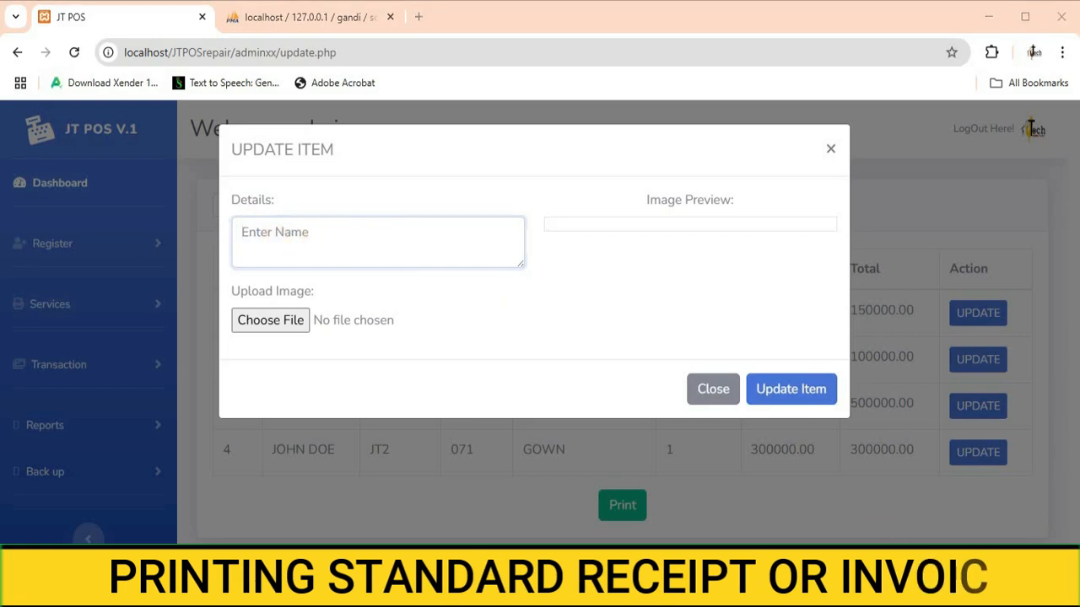
pyautogui.hotkey('alt', 'Tab')
pyautogui.hotkey('ctrl', 'v')
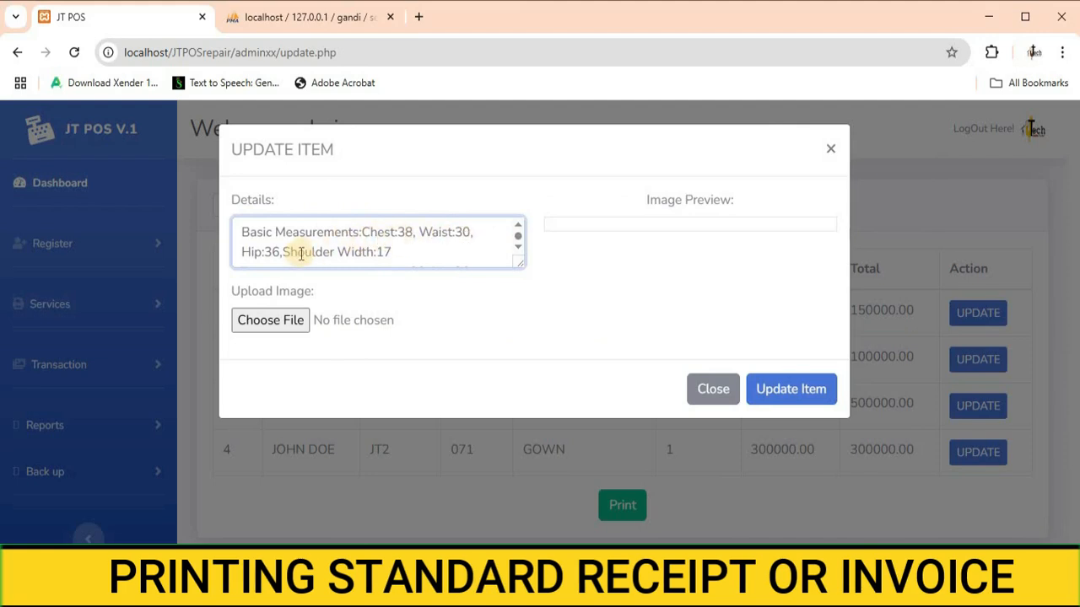
pyautogui.scroll(-3, 301, 253)
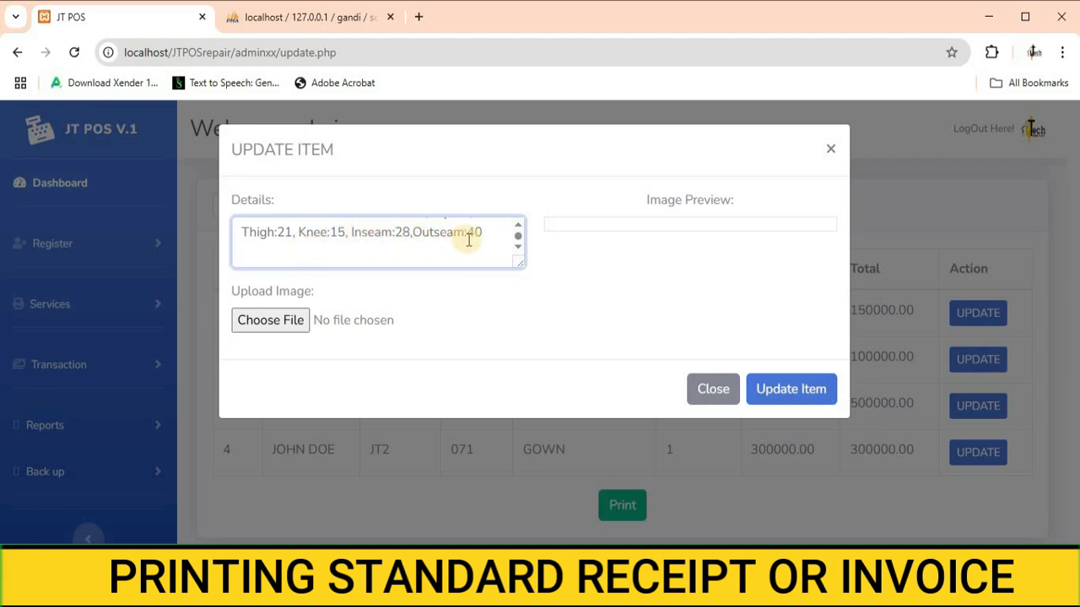
# Step: Attach image j2.png to the SUIT item and save the item update
pyautogui.click(283, 326)
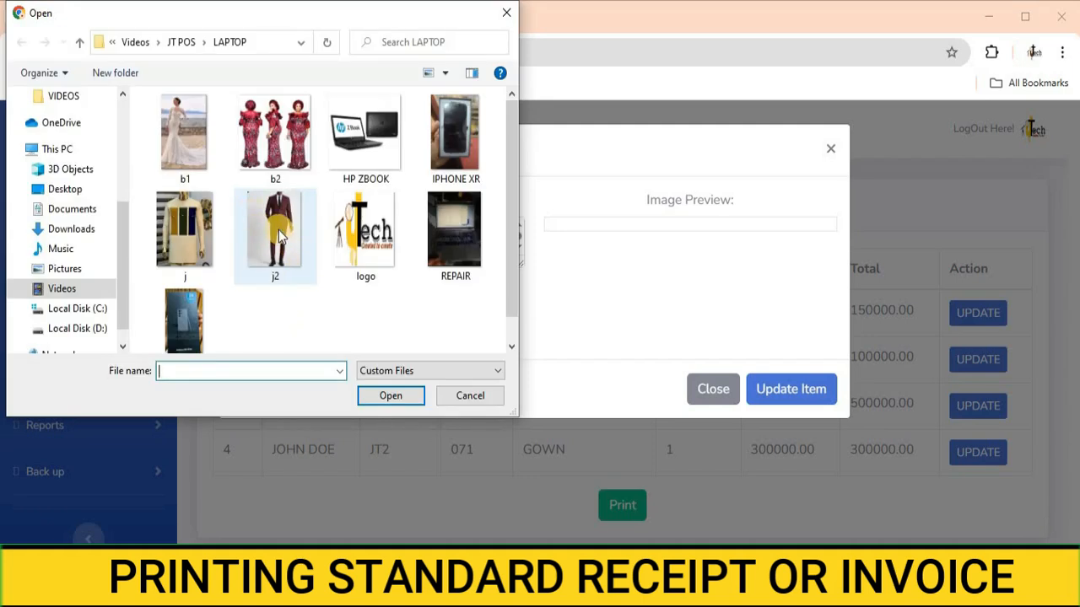
pyautogui.click(278, 232)
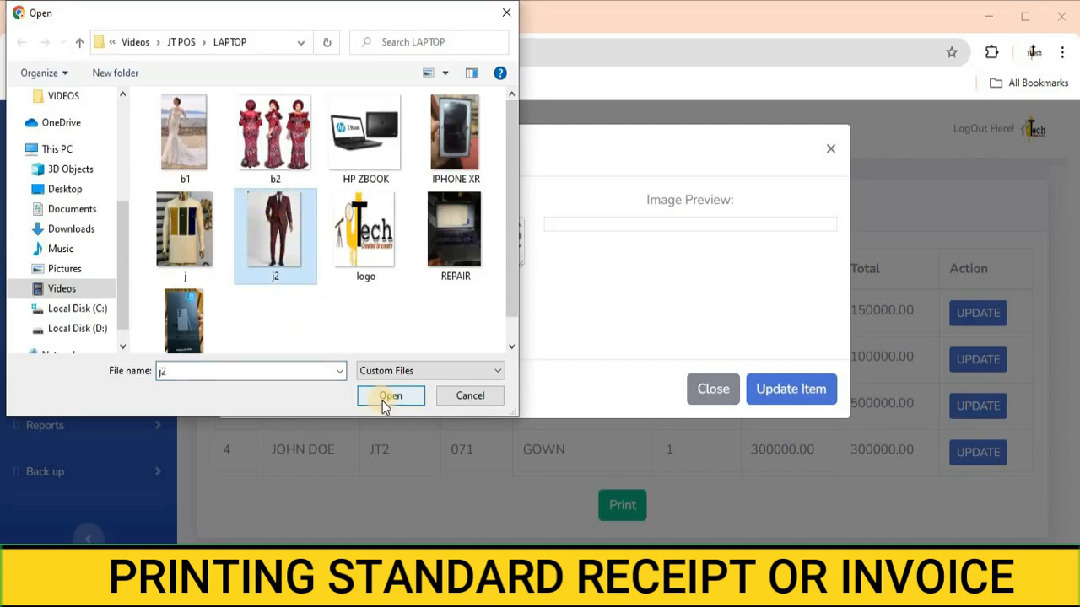
pyautogui.click(387, 398)
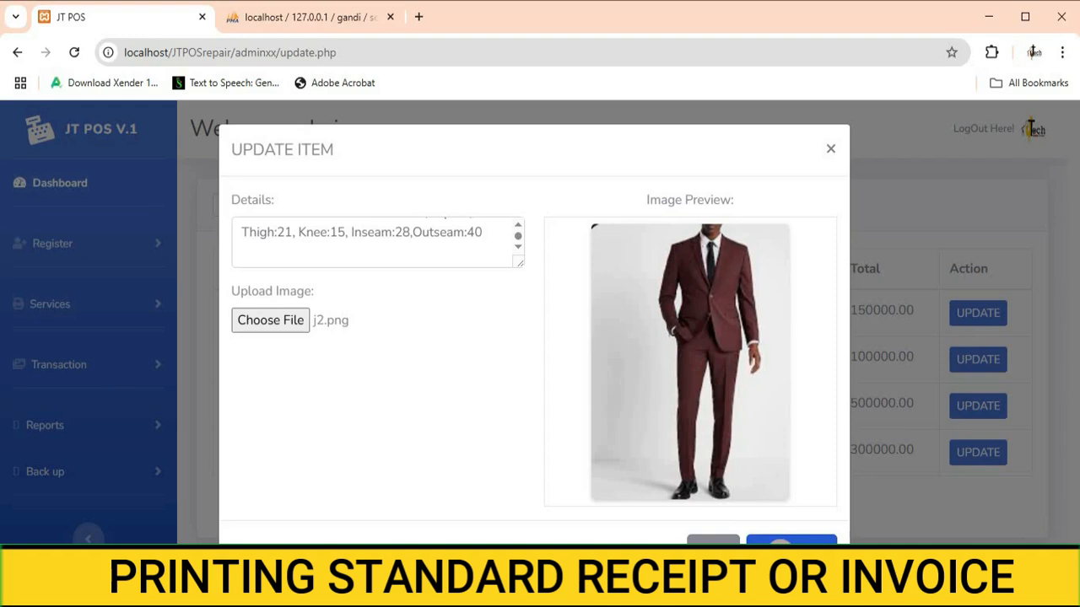
pyautogui.click(781, 541)
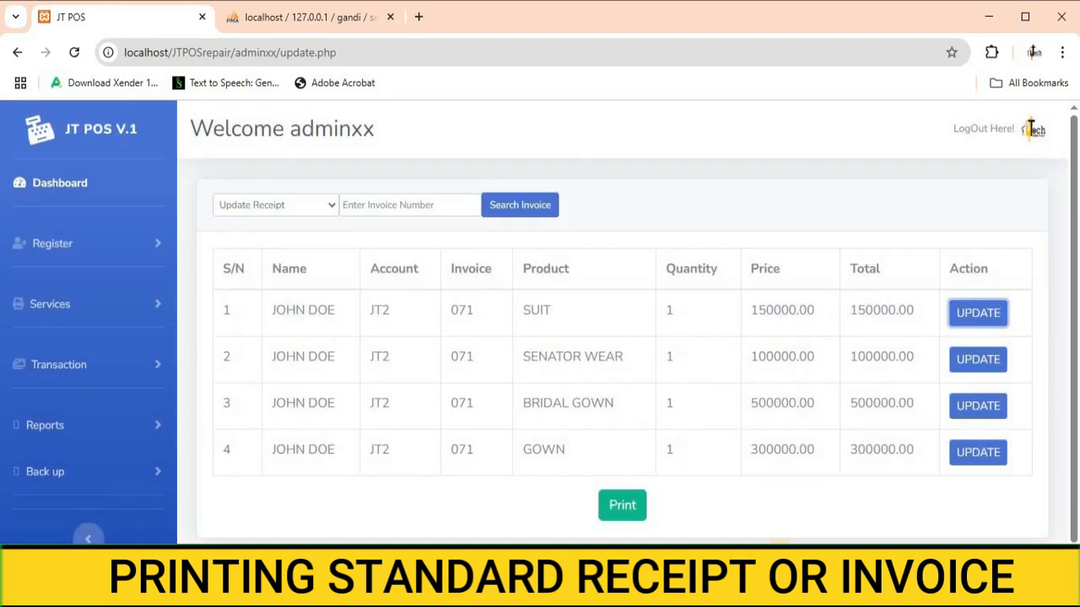
# Step: Attach image j.png to the SENATOR WEAR item and save the item update
pyautogui.click(978, 360)
pyautogui.click(243, 240)
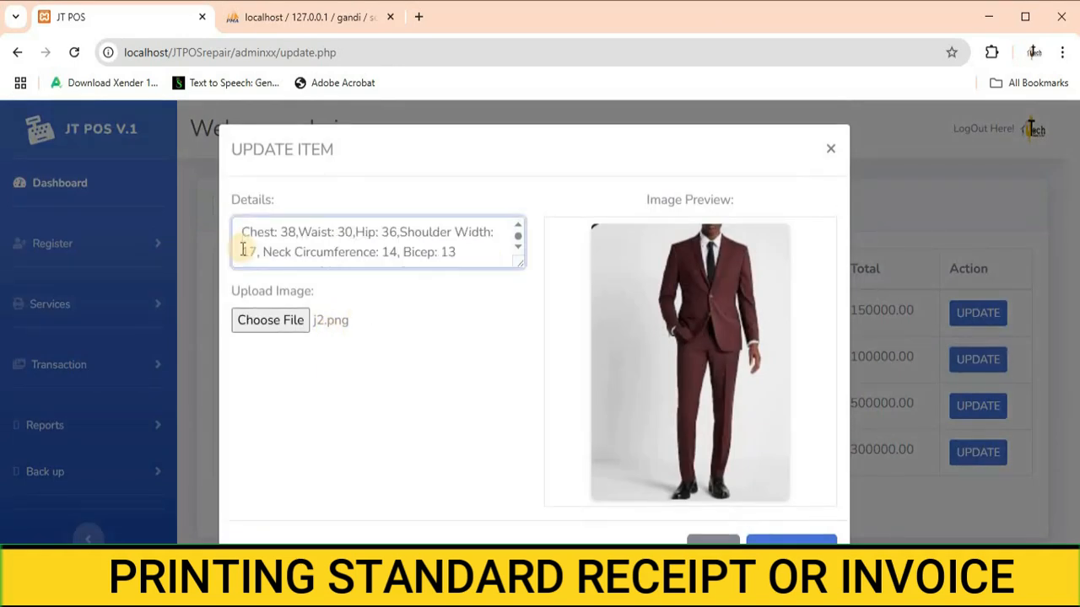
pyautogui.scroll(-3, 516, 246)
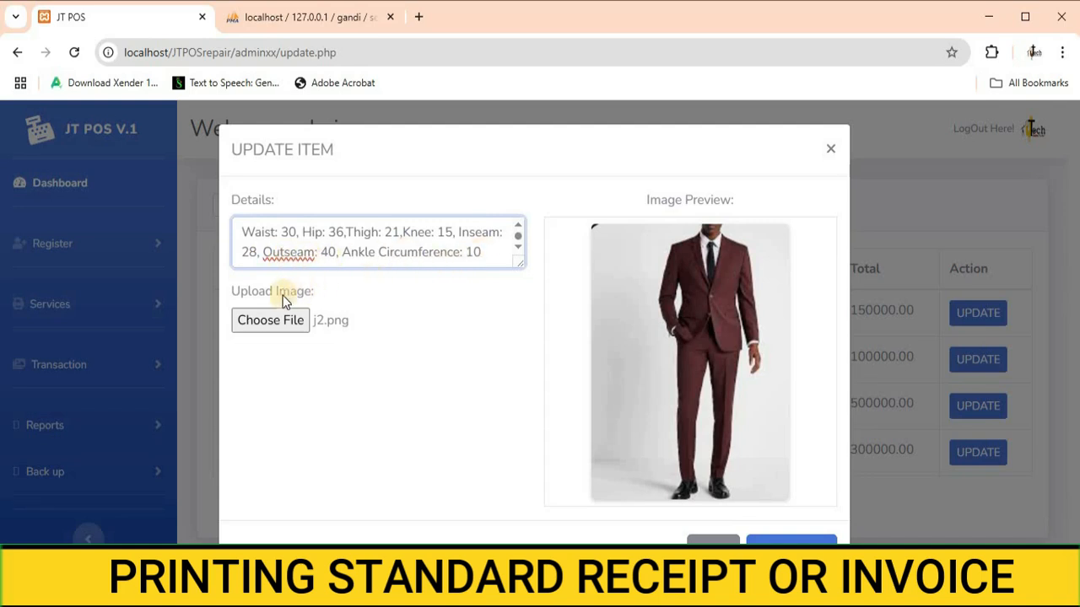
pyautogui.click(272, 329)
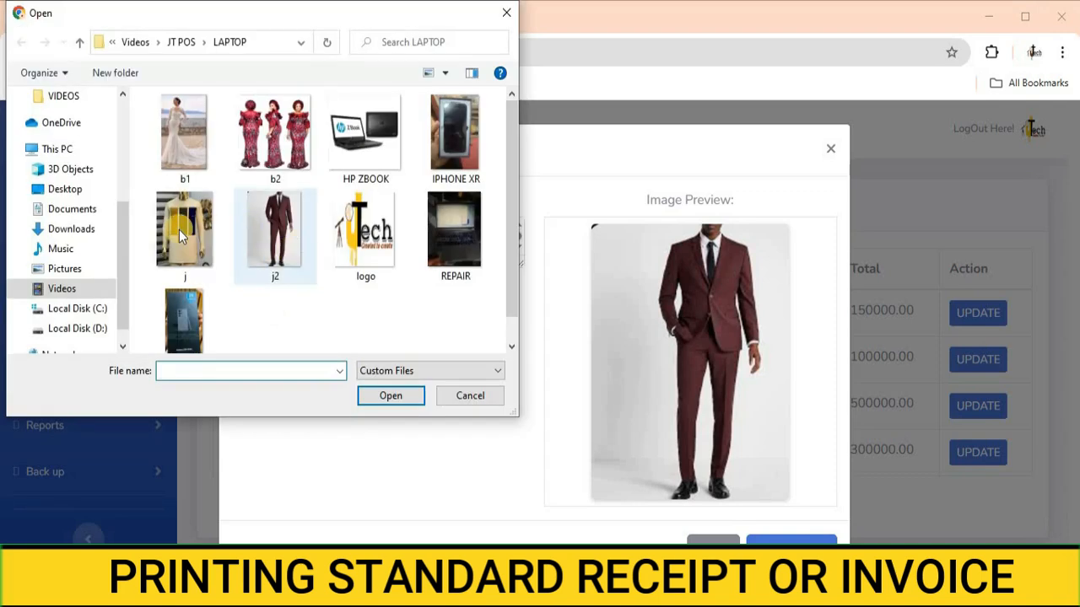
pyautogui.click(179, 230)
pyautogui.click(391, 396)
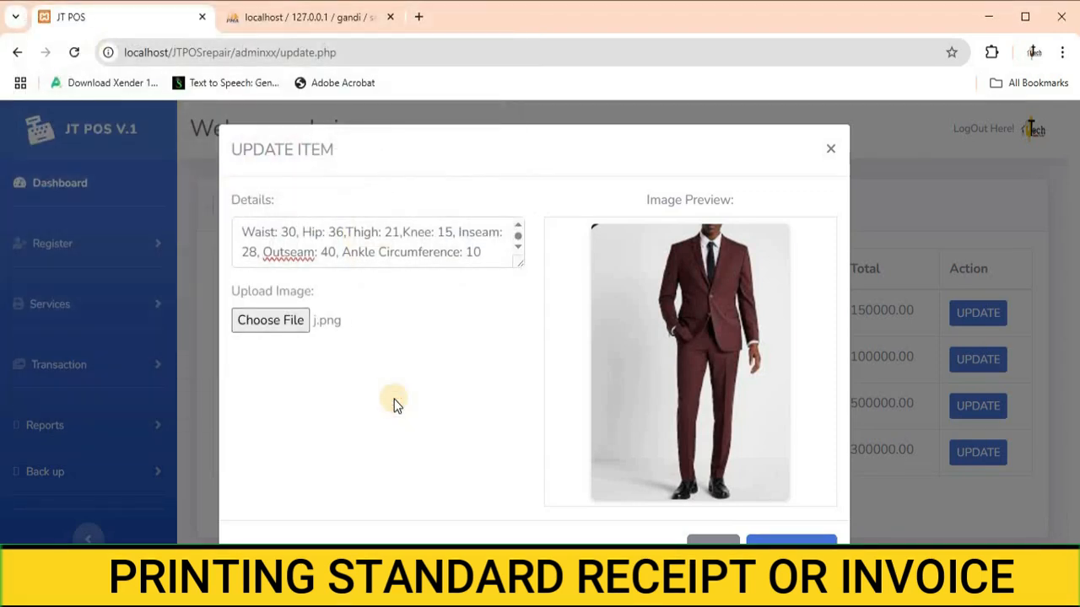
pyautogui.click(774, 539)
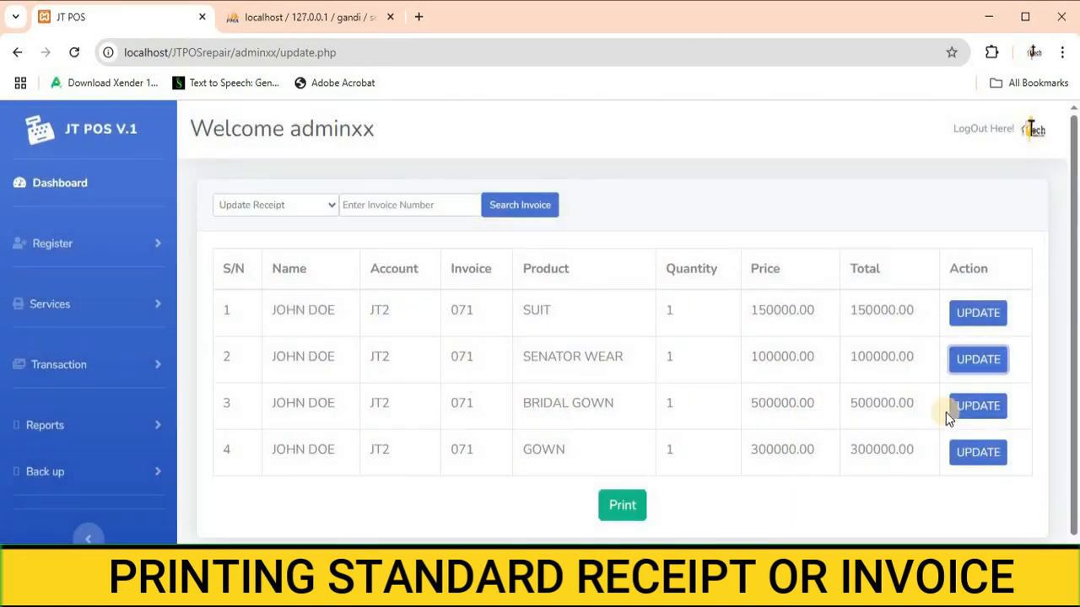
# Step: Attach image b1.png to the BRIDAL GOWN item and save the item update
pyautogui.click(970, 408)
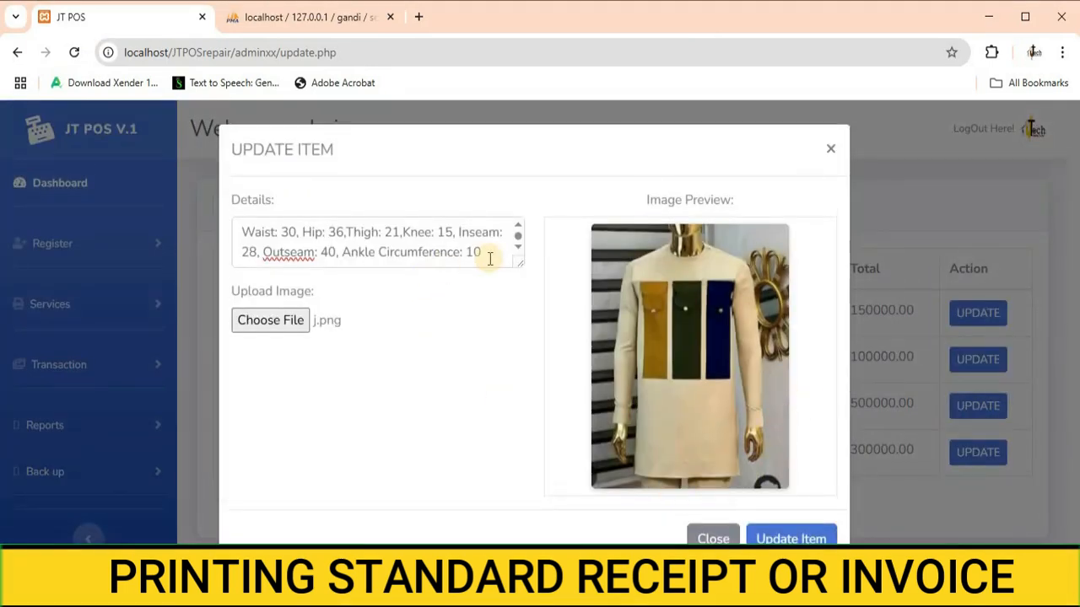
pyautogui.click(490, 259)
pyautogui.scroll(2, 433, 244)
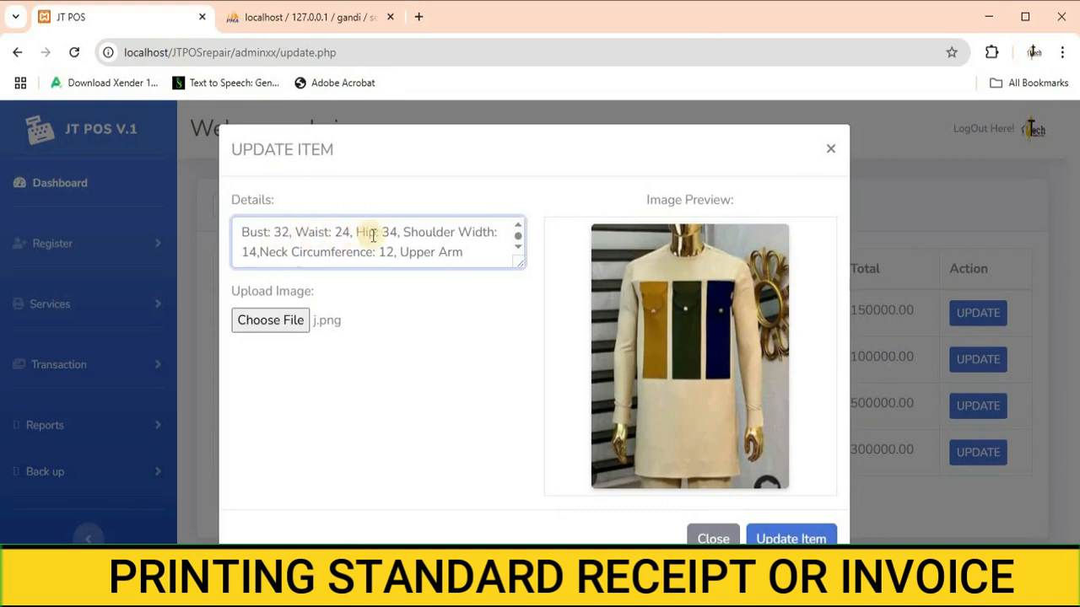
pyautogui.scroll(-3, 453, 233)
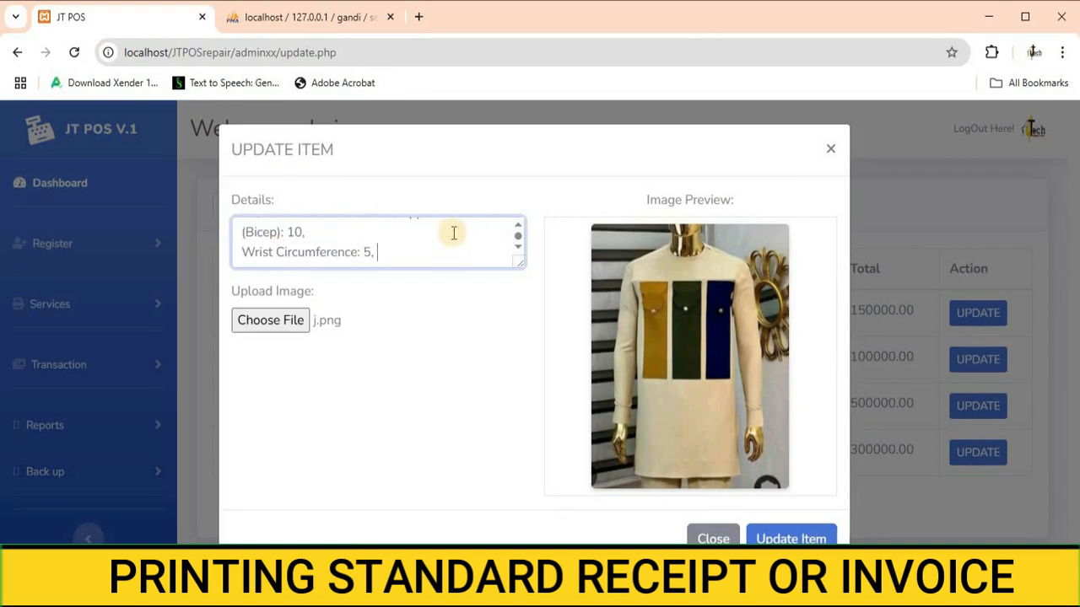
pyautogui.click(286, 325)
pyautogui.click(286, 329)
pyautogui.click(168, 128)
pyautogui.click(384, 398)
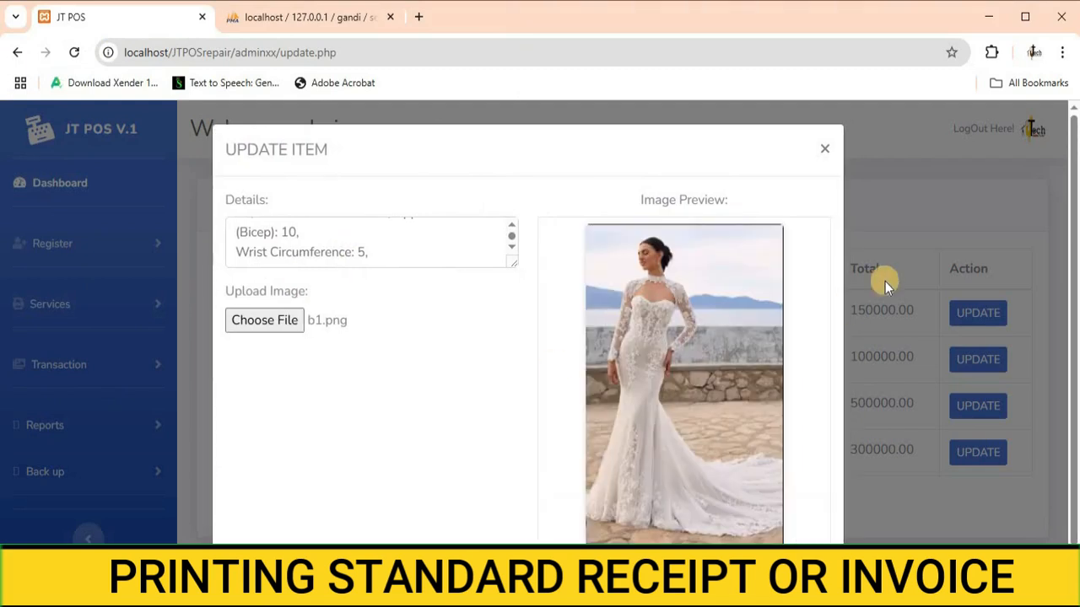
pyautogui.scroll(-1, 777, 413)
pyautogui.click(768, 541)
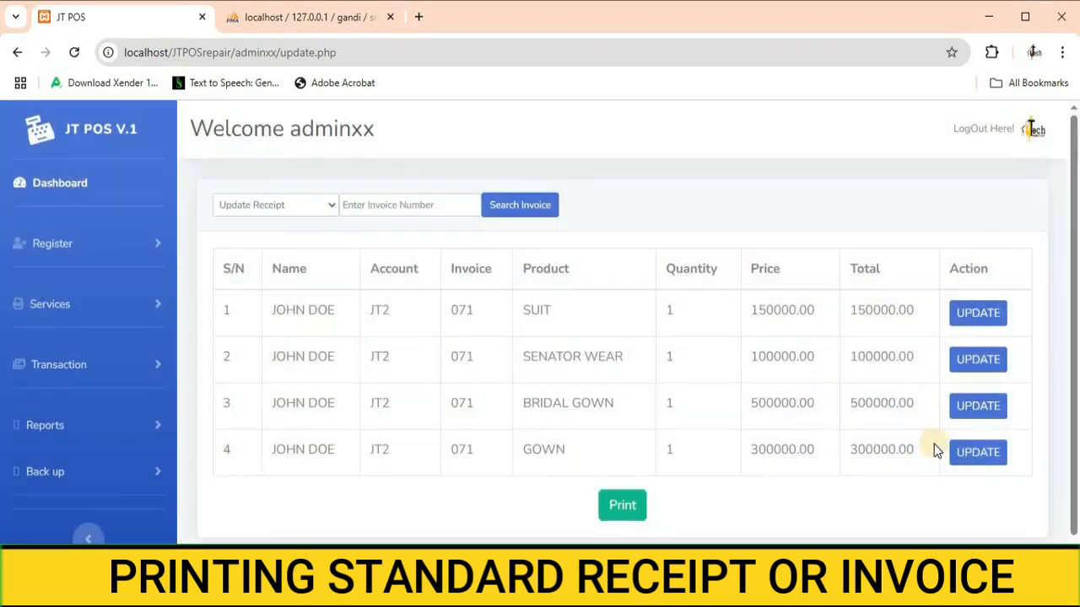
# Step: Open the GOWN item's update form and attach image b2.png
pyautogui.click(968, 454)
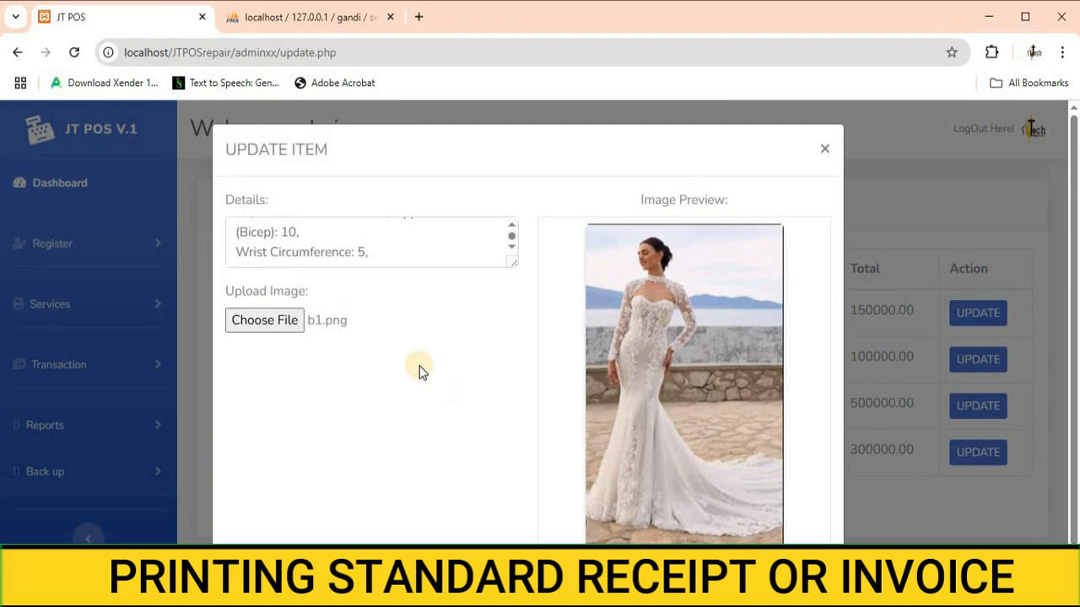
pyautogui.click(278, 318)
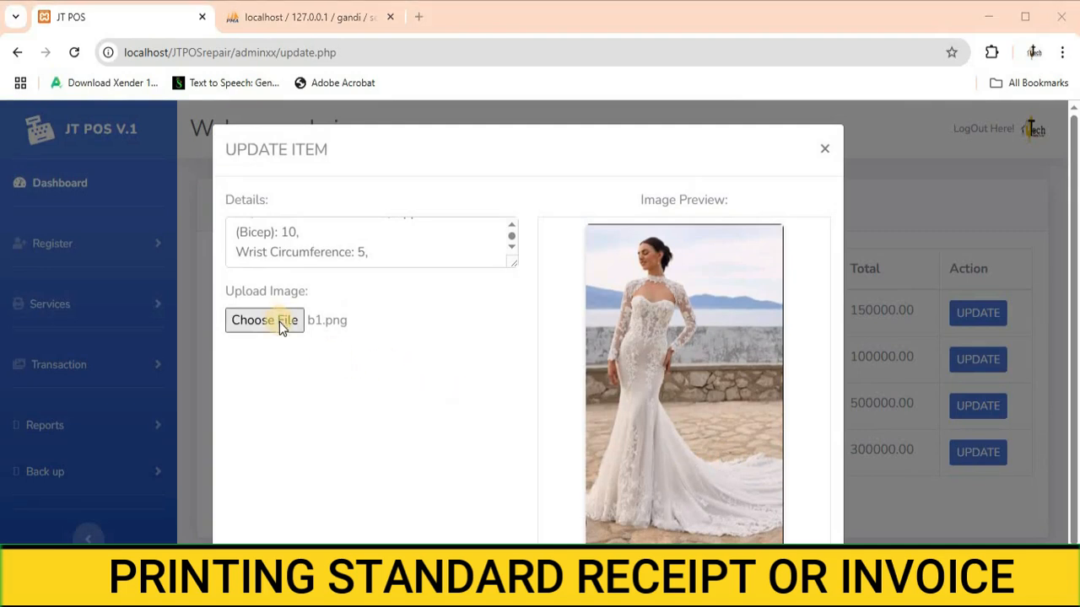
pyautogui.click(275, 139)
pyautogui.click(384, 399)
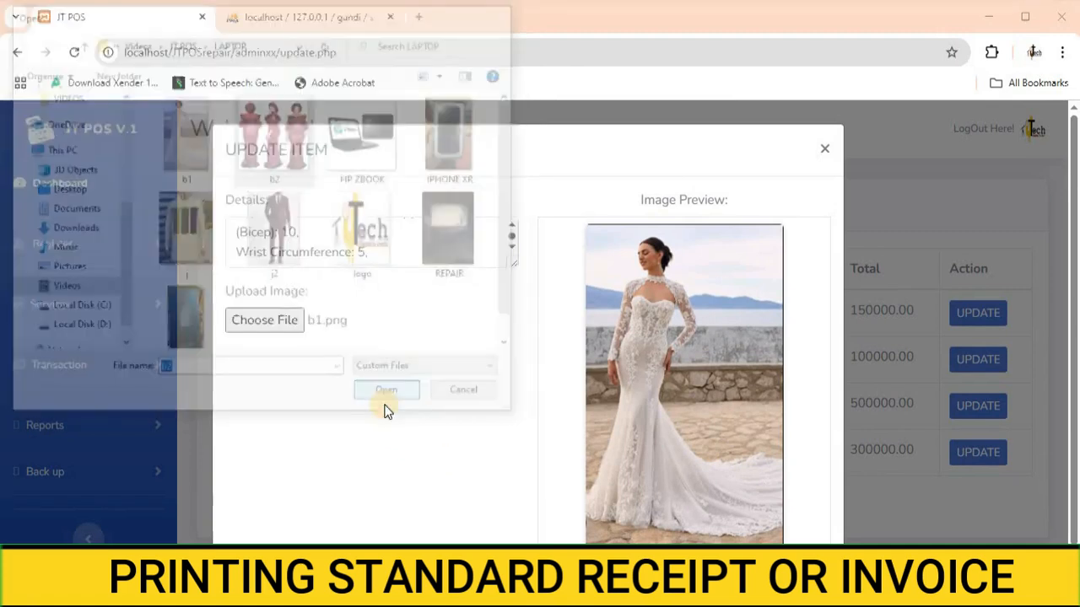
# Step: Replace the GOWN item's details with the pasted gown measurements
pyautogui.click(395, 252)
pyautogui.hotkey('ctrl', 'a')
pyautogui.hotkey('ctrl', 'v')
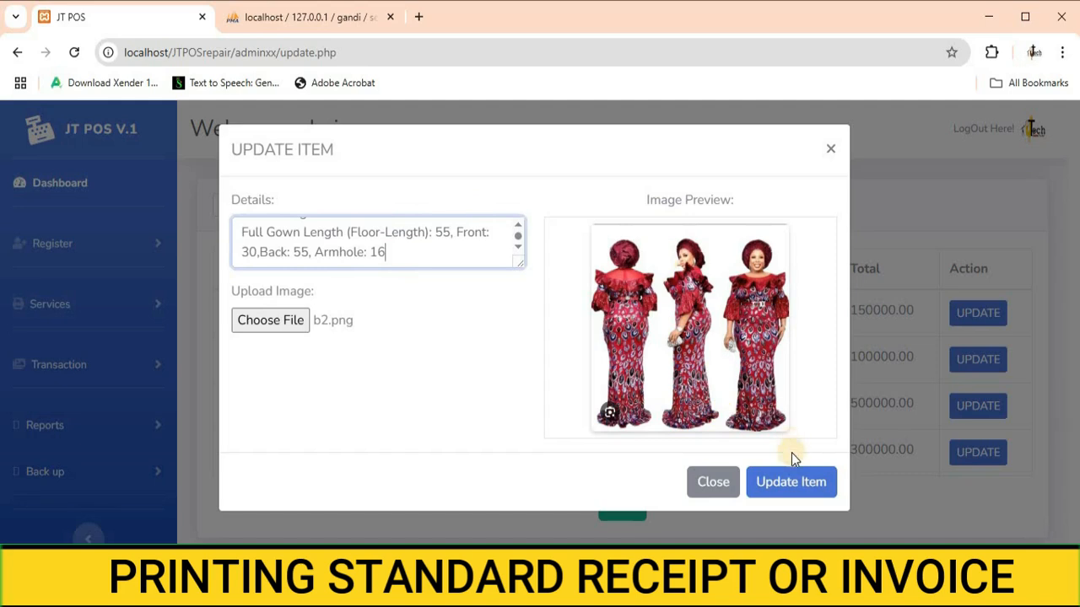
# Step: Save the GOWN item update
pyautogui.click(793, 482)
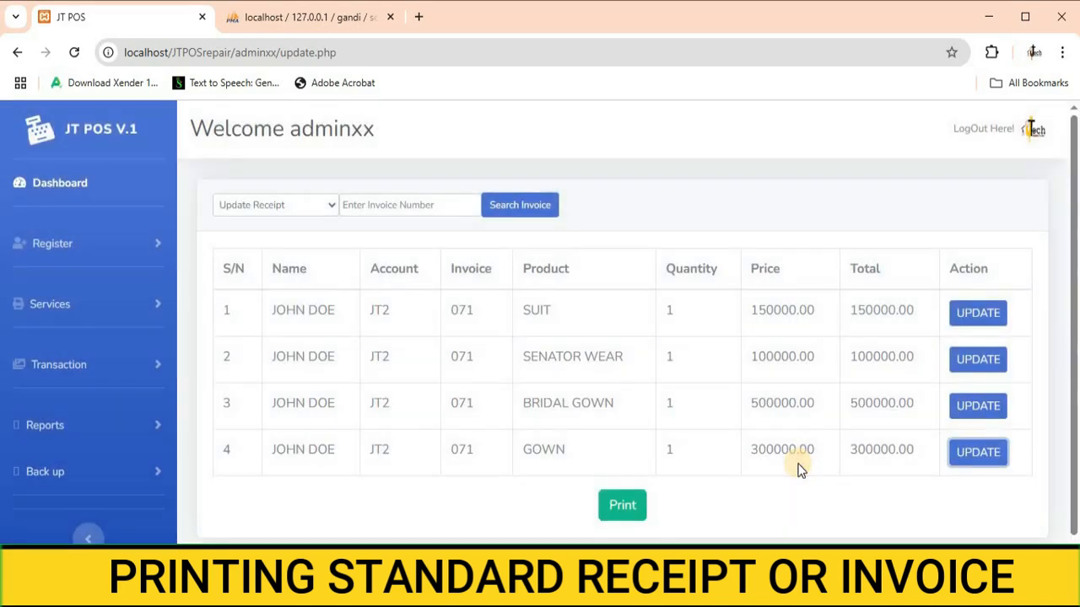
# Step: Search invoice 071 with the Print Standard Receipt option selected
pyautogui.click(369, 205)
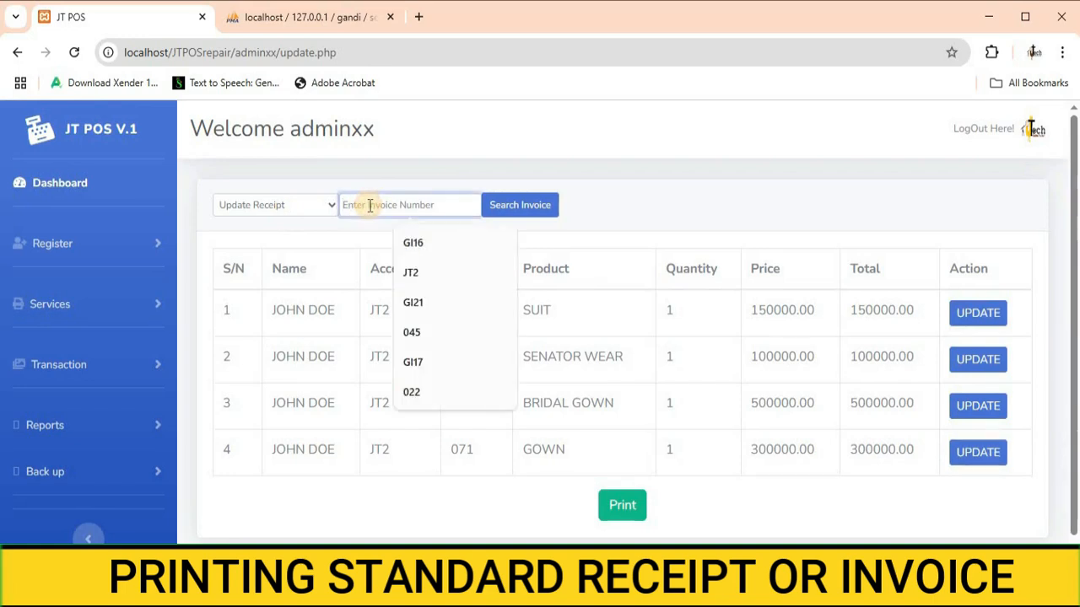
pyautogui.write('07')
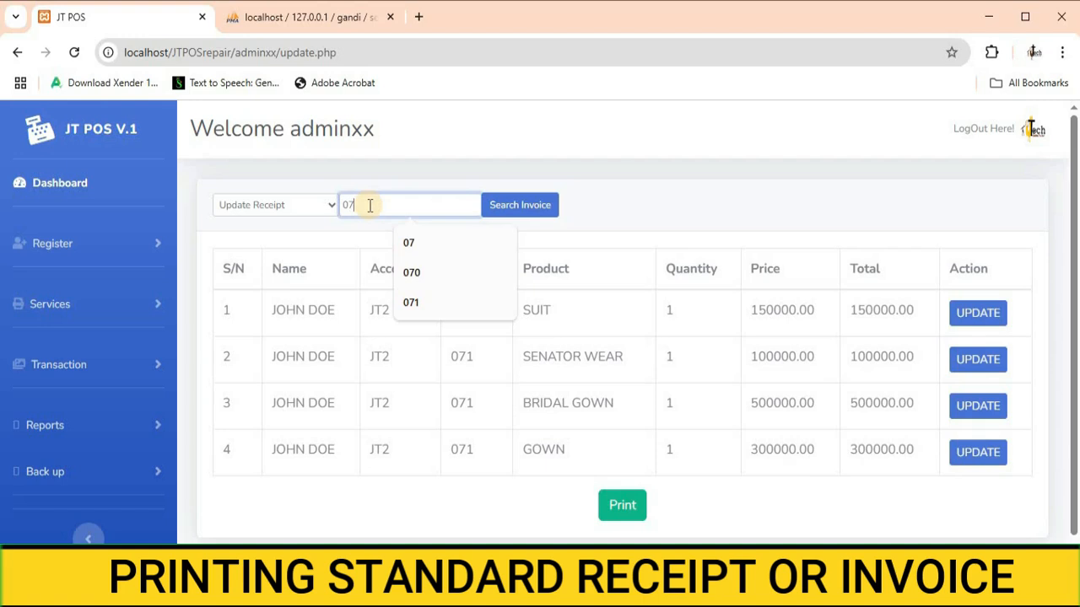
pyautogui.write('1')
pyautogui.click(312, 216)
pyautogui.click(271, 248)
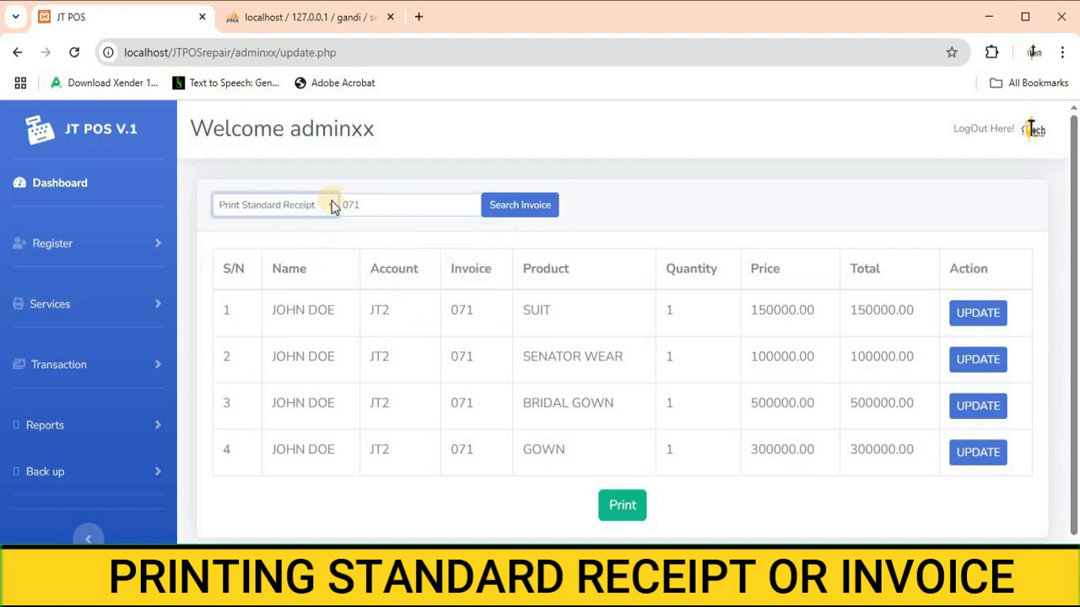
pyautogui.click(519, 208)
# Step: Scroll through the generated receipt to review each item's measurements, images and payment summary
pyautogui.scroll(-3, 538, 273)
pyautogui.scroll(-8, 538, 261)
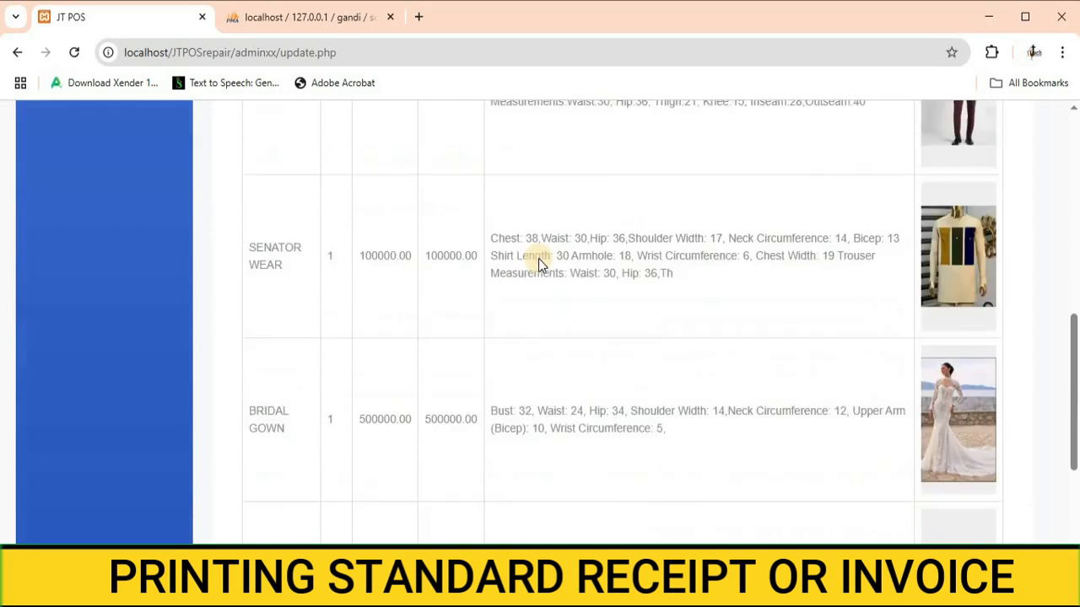
pyautogui.scroll(-3, 539, 260)
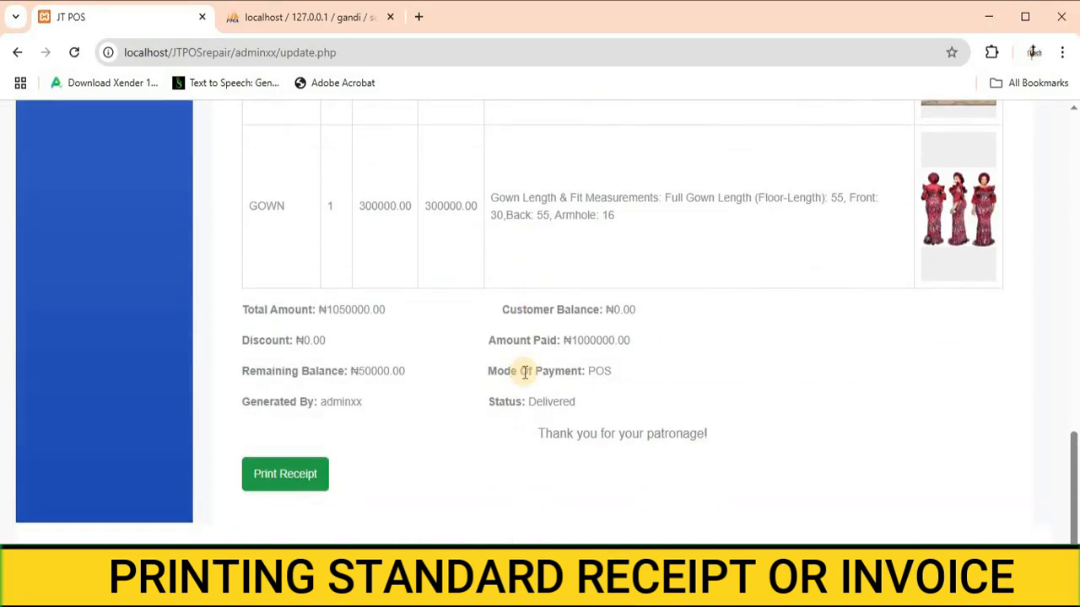
pyautogui.scroll(7, 525, 372)
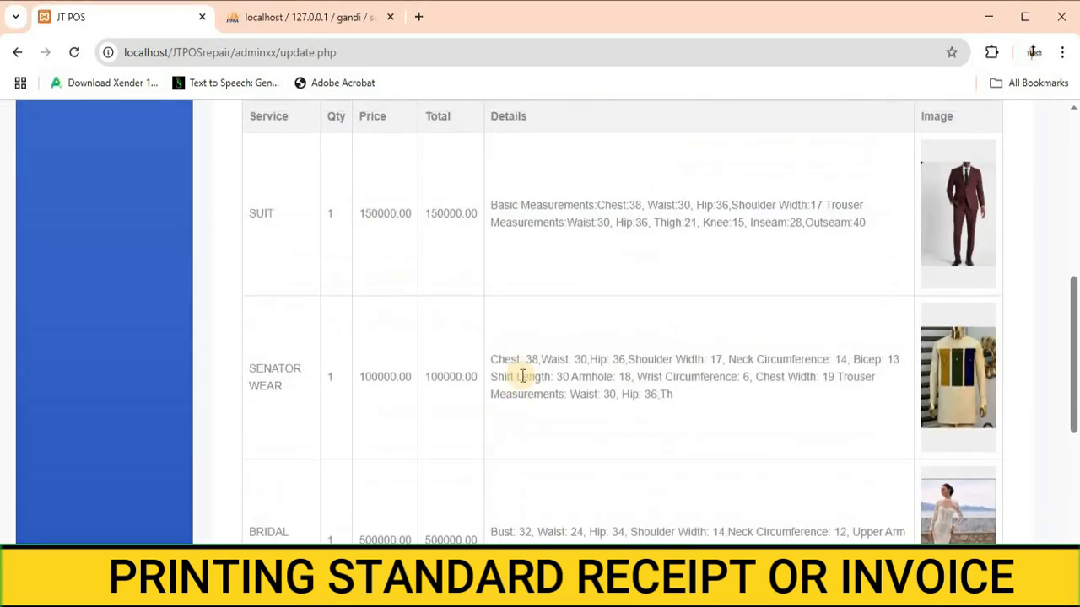
pyautogui.scroll(5, 522, 376)
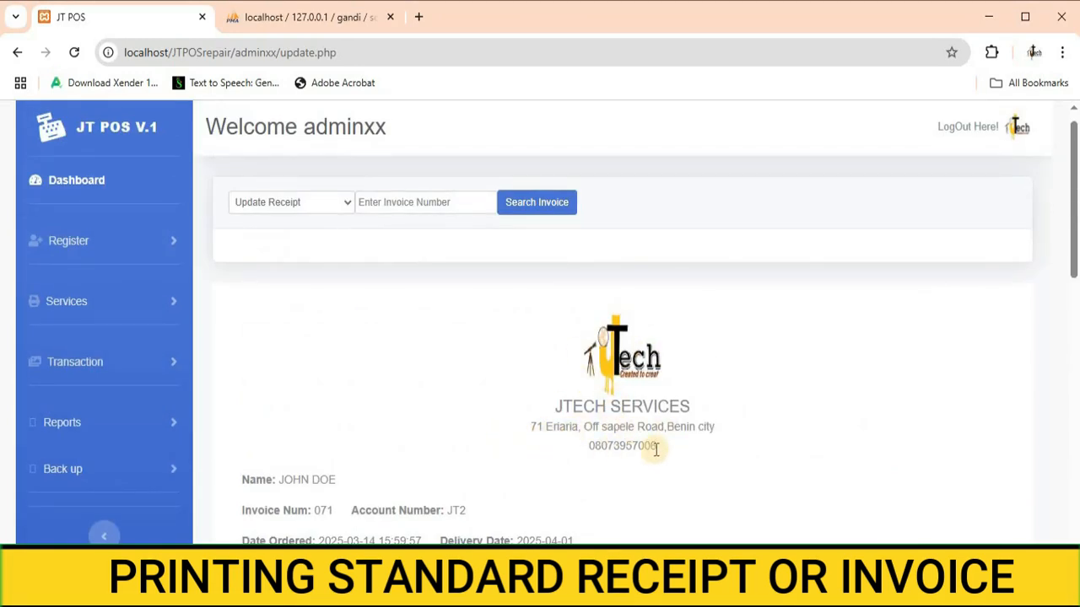
pyautogui.scroll(-2, 511, 410)
pyautogui.scroll(-1, 264, 320)
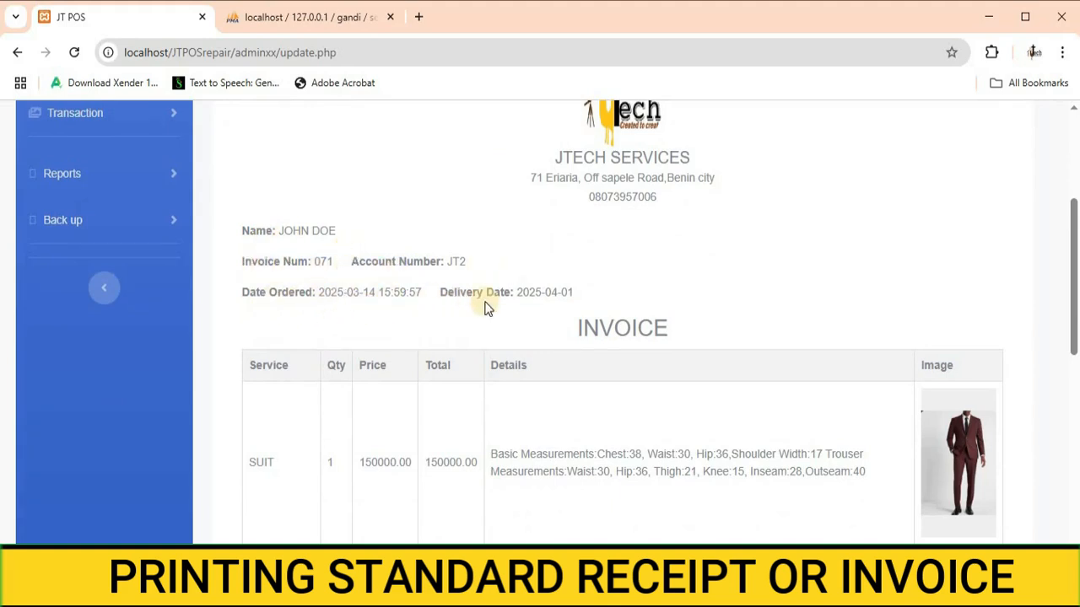
pyautogui.scroll(-2, 580, 306)
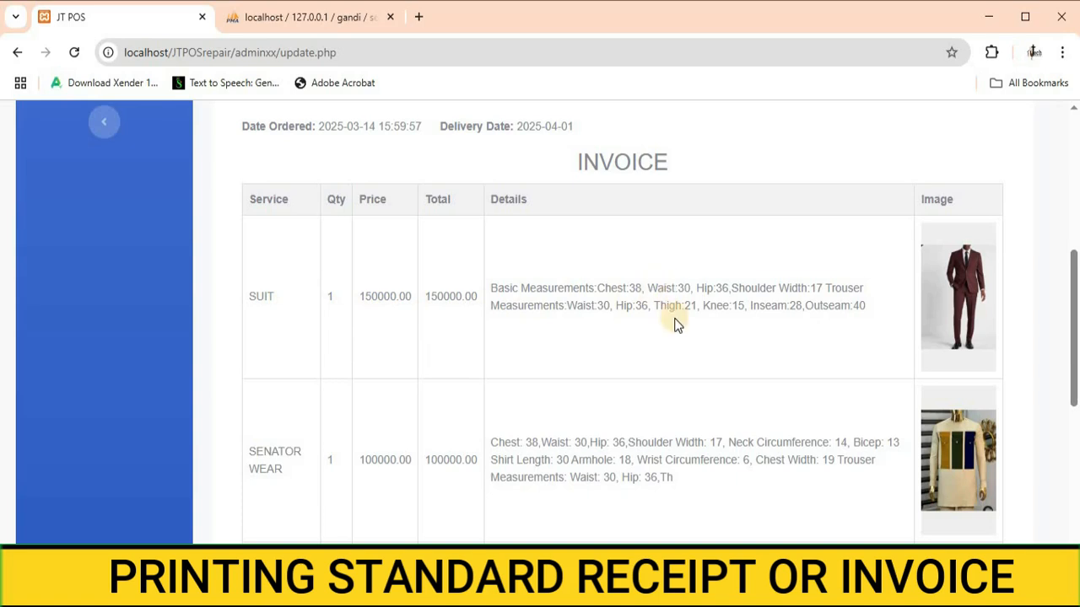
pyautogui.scroll(-1, 658, 308)
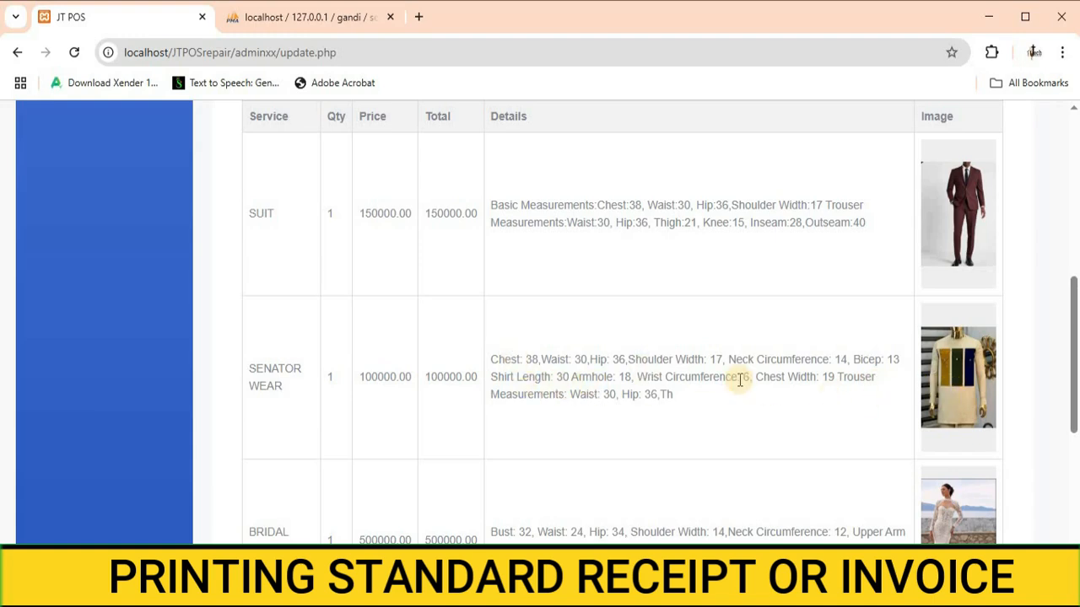
pyautogui.scroll(-1, 736, 396)
pyautogui.scroll(-1, 736, 397)
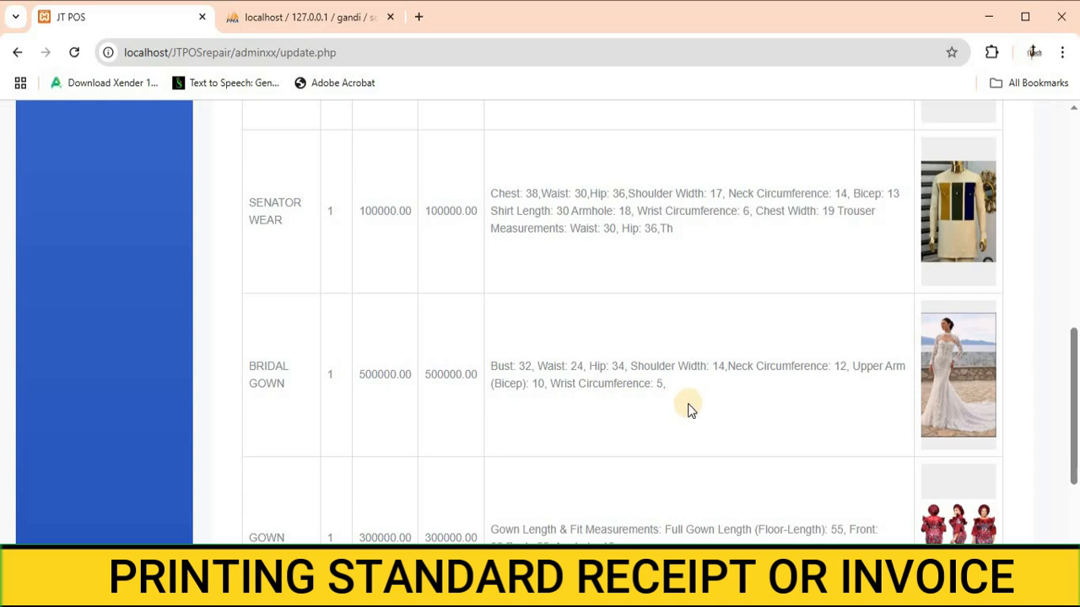
pyautogui.scroll(-1, 608, 397)
pyautogui.scroll(-1, 275, 451)
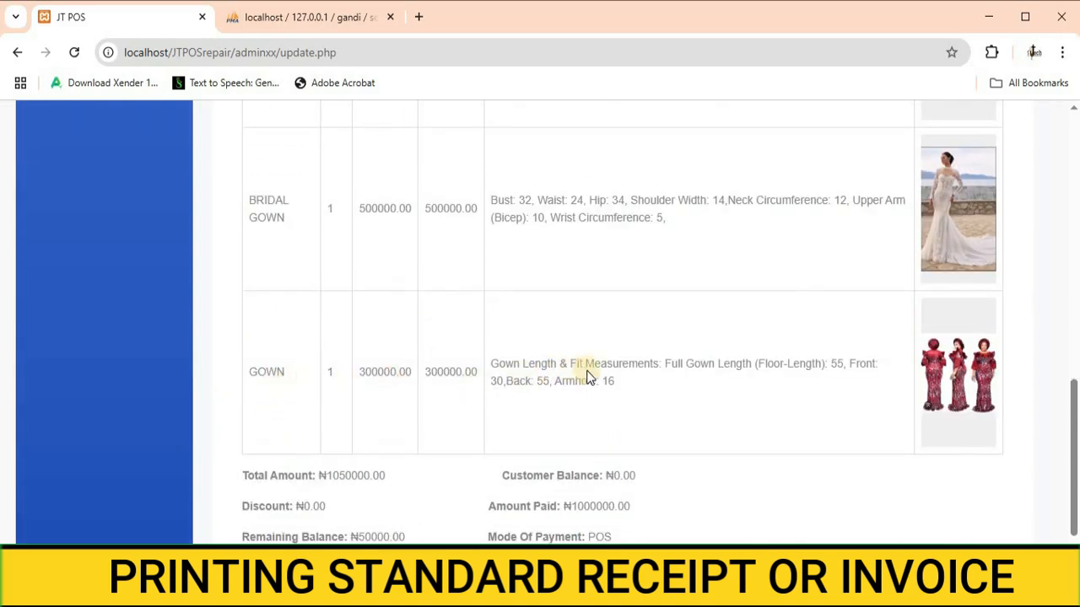
pyautogui.scroll(-2, 727, 399)
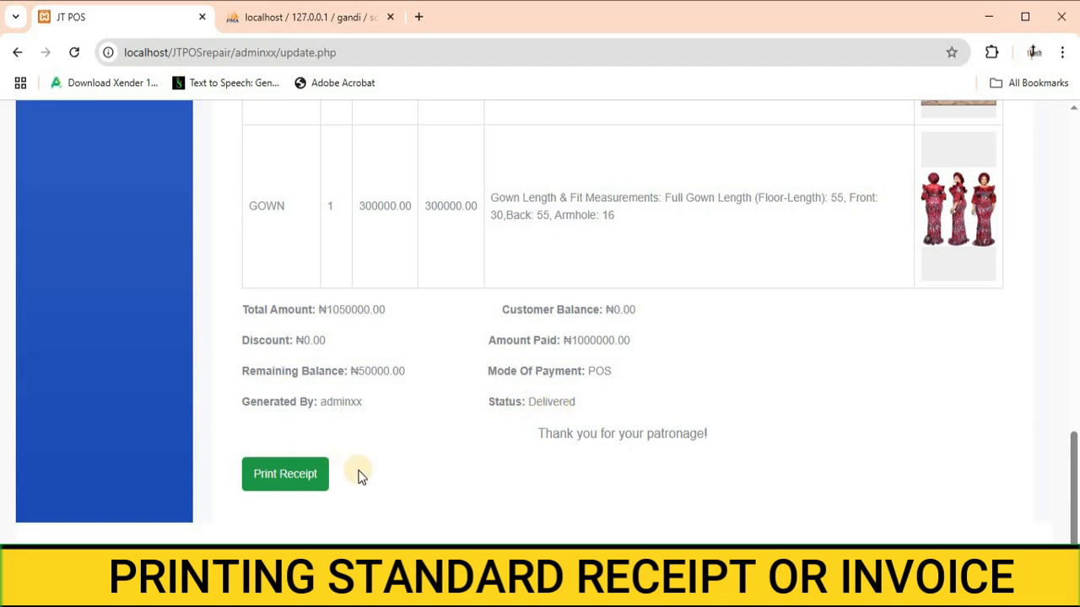
# Step: Open the print dialog for the receipt and review both pages of the print preview
pyautogui.click(271, 488)
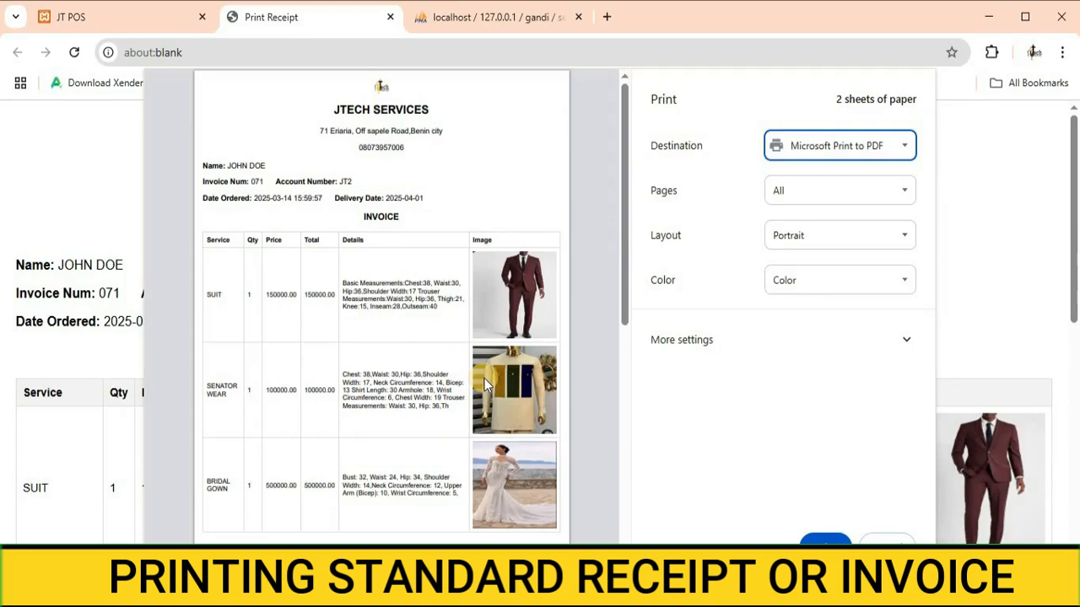
pyautogui.scroll(-4, 446, 379)
pyautogui.scroll(3, 447, 376)
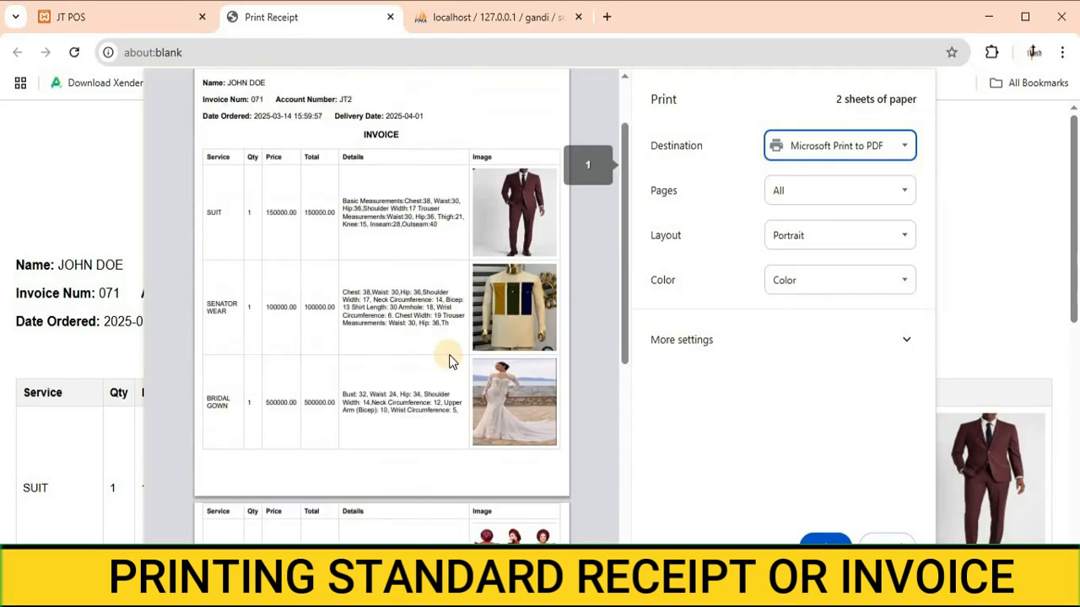
pyautogui.scroll(1, 448, 359)
pyautogui.scroll(-2, 454, 357)
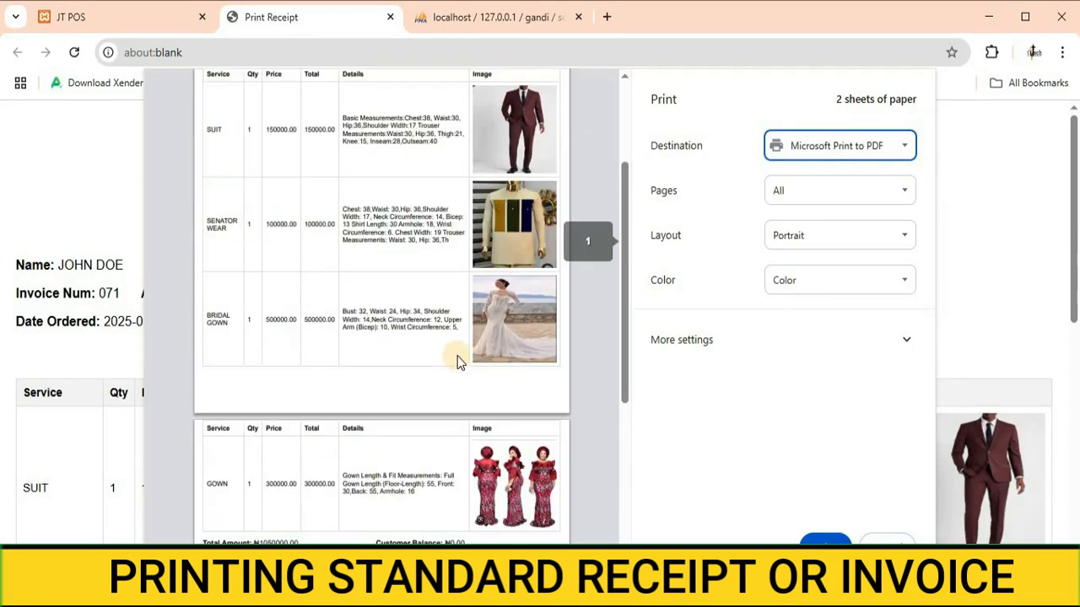
pyautogui.scroll(-2, 469, 375)
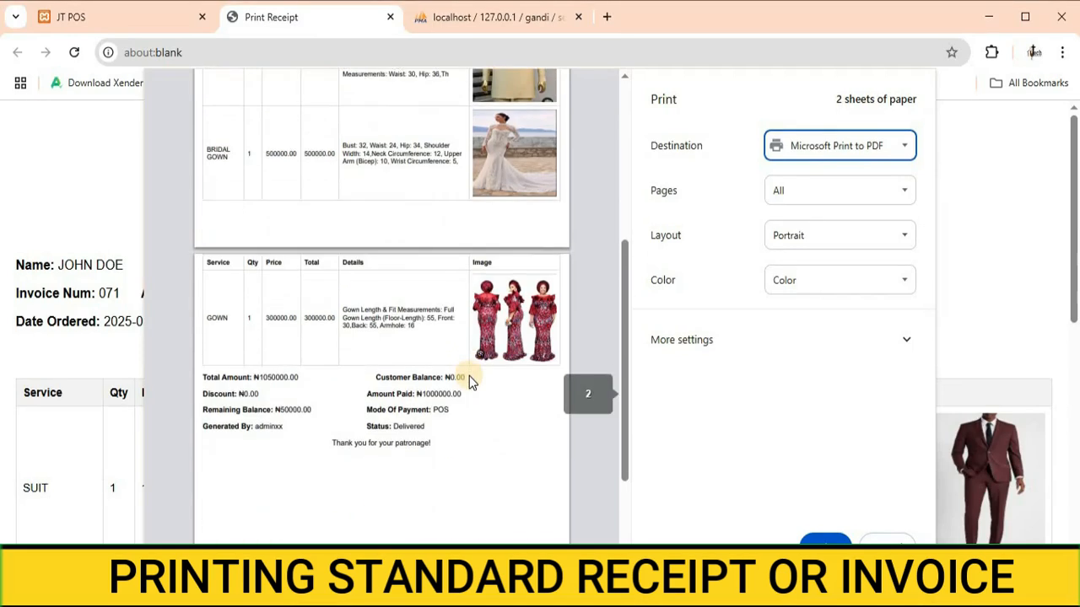
pyautogui.scroll(-2, 469, 382)
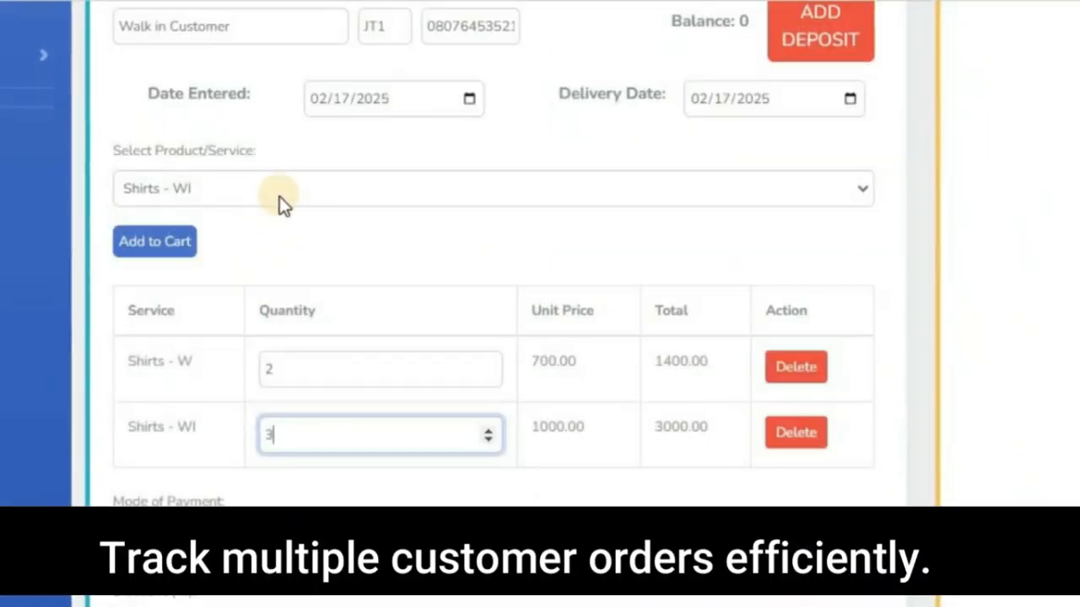
pyautogui.click(281, 192)
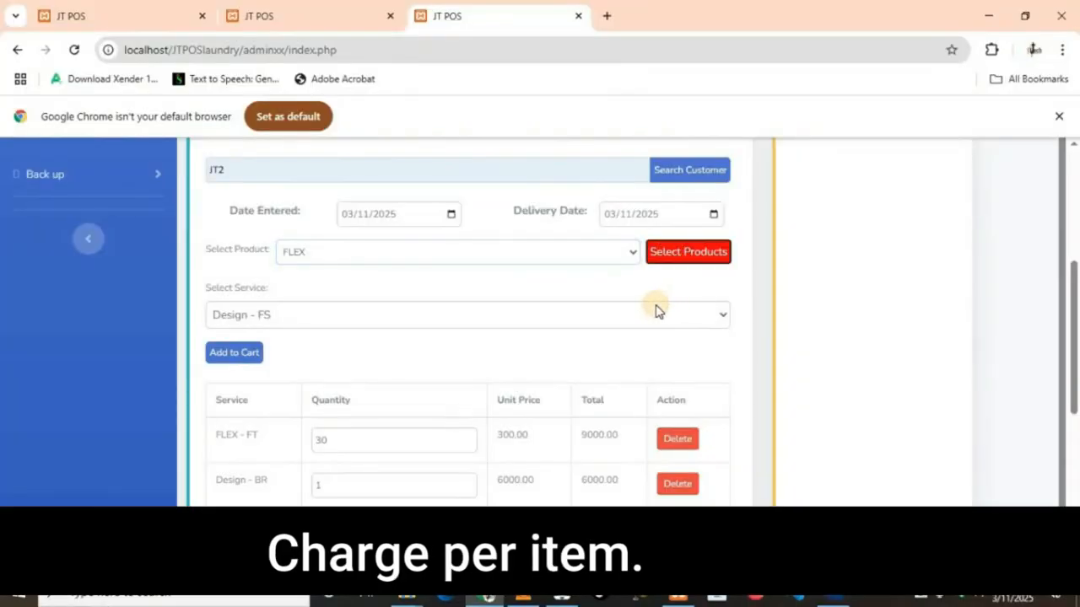
pyautogui.click(231, 363)
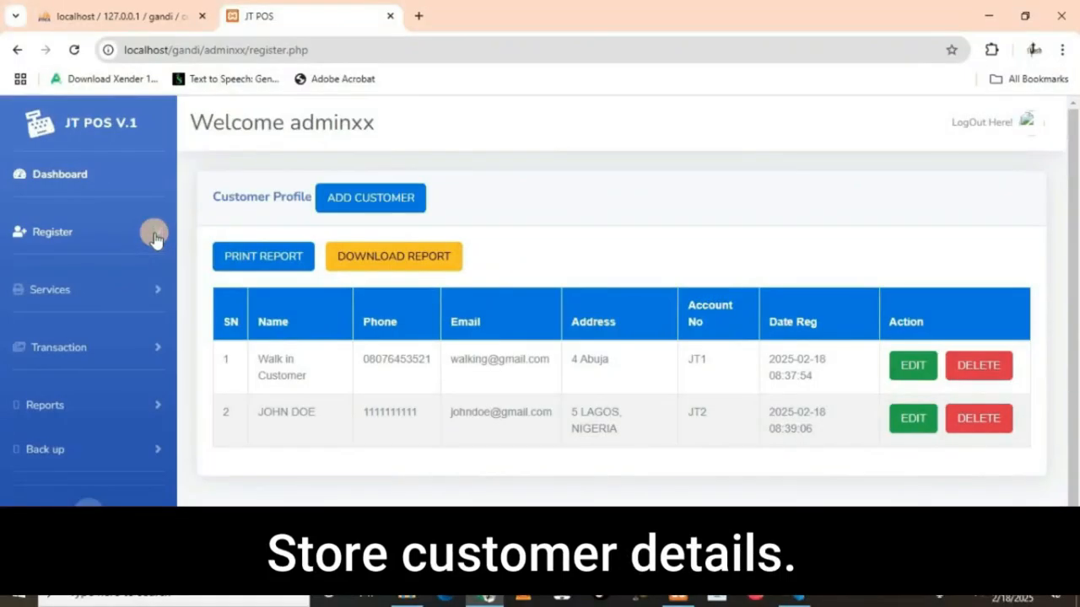
pyautogui.click(155, 238)
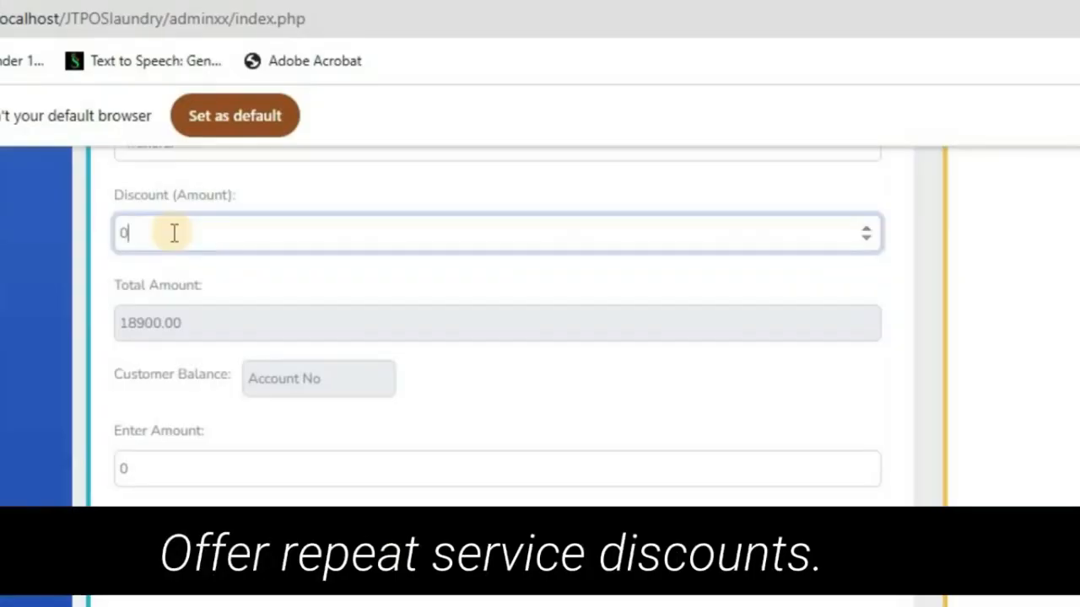
pyautogui.press('BackSpace')
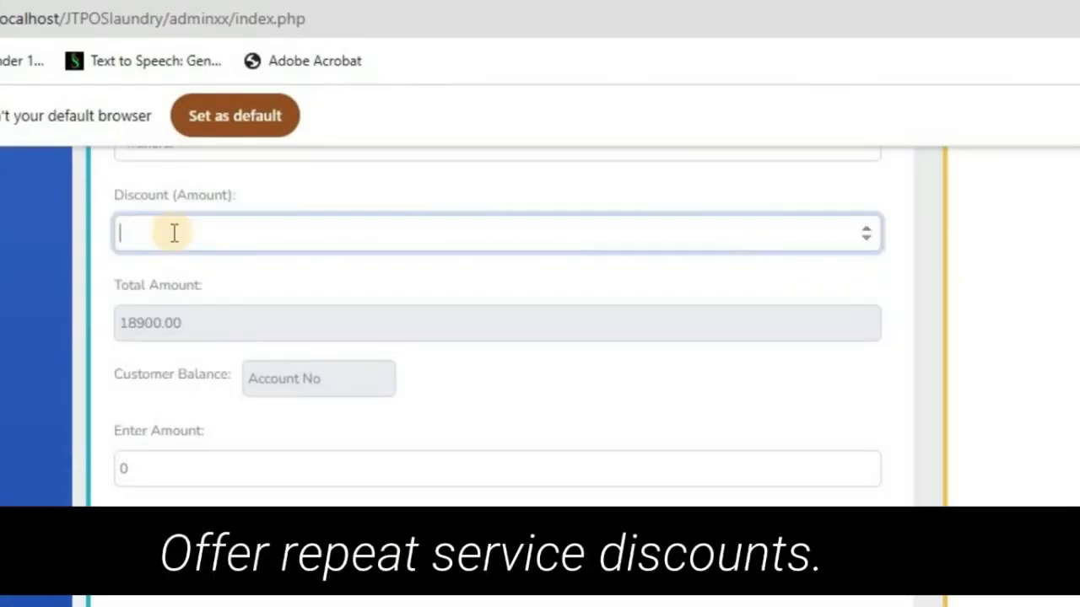